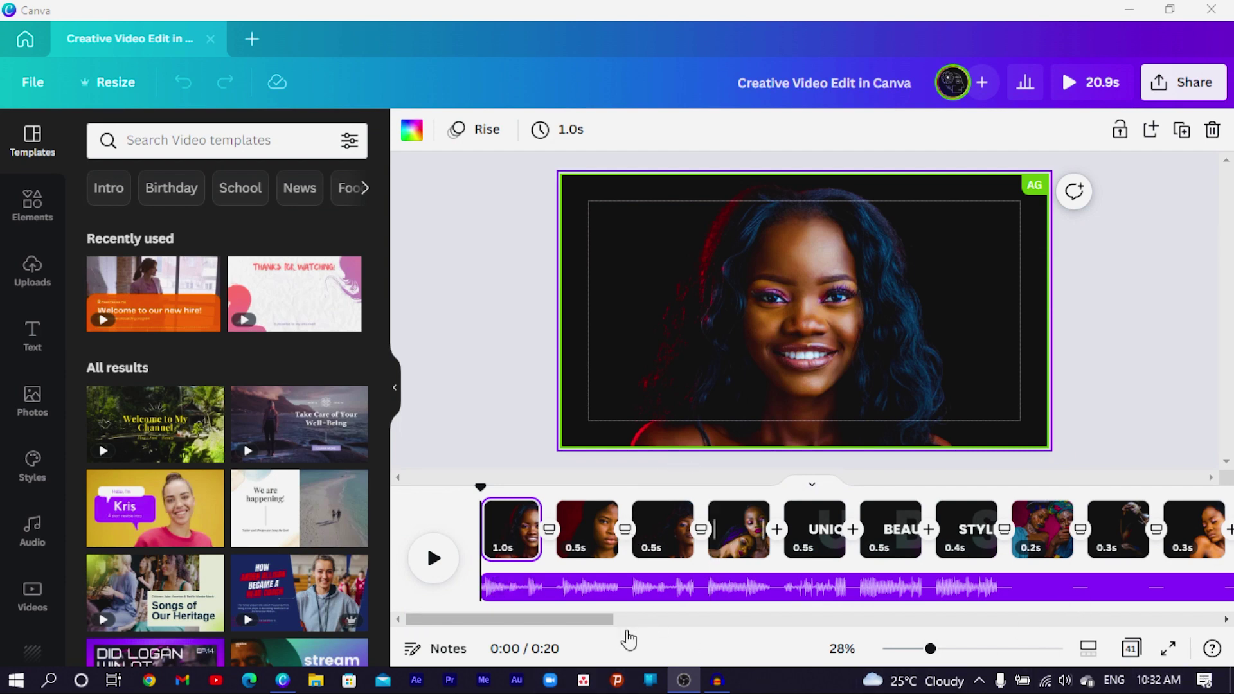
# - Drag across the timeline of the finished 'Creative Video Edit in Canva' video
pyautogui.moveTo(587, 621); pyautogui.dragTo(853, 514)
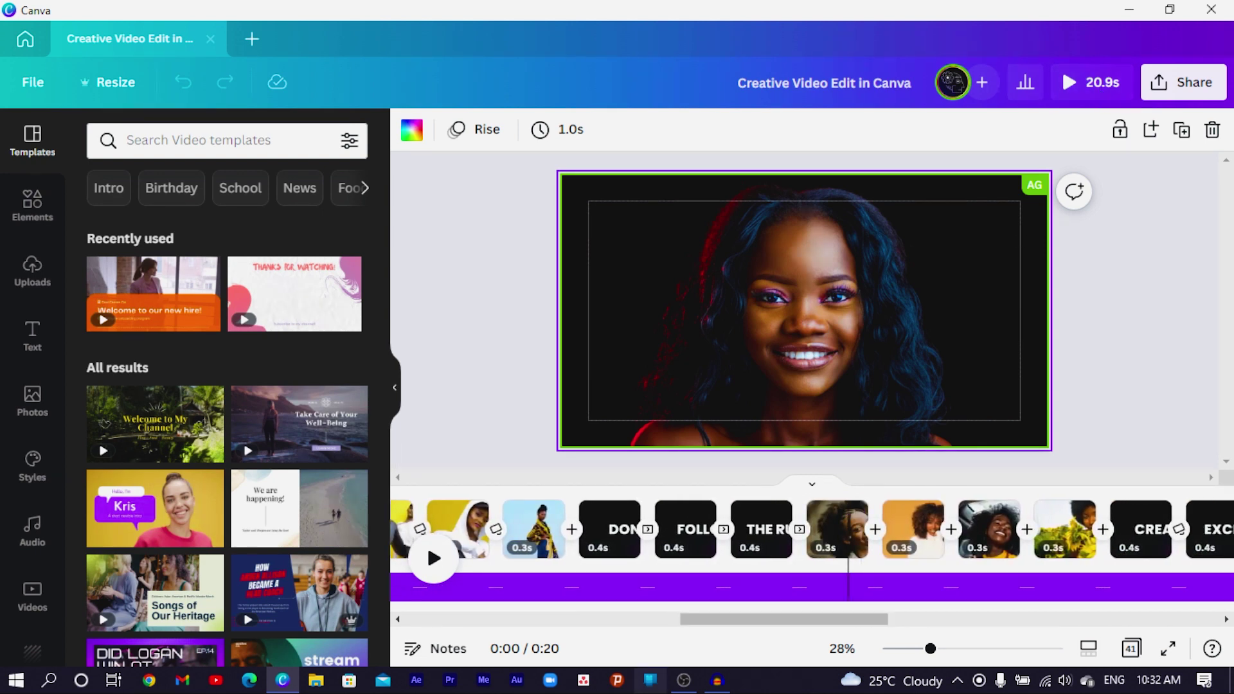
pyautogui.moveTo(692, 636)
pyautogui.mouseDown()
pyautogui.moveTo(757, 590)
pyautogui.moveTo(958, 539)
pyautogui.moveTo(1086, 551)
pyautogui.moveTo(426, 541)
pyautogui.mouseUp()
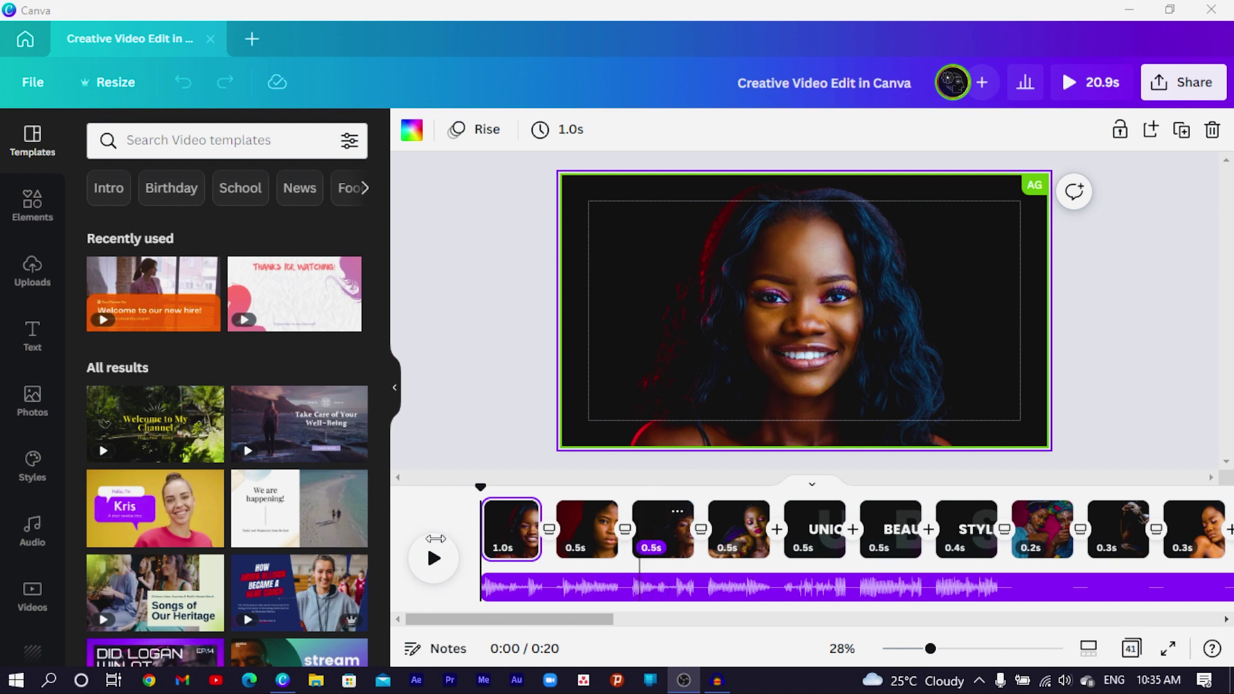
# - From the Canva home page, create a new blank Video design
pyautogui.click(25, 39)
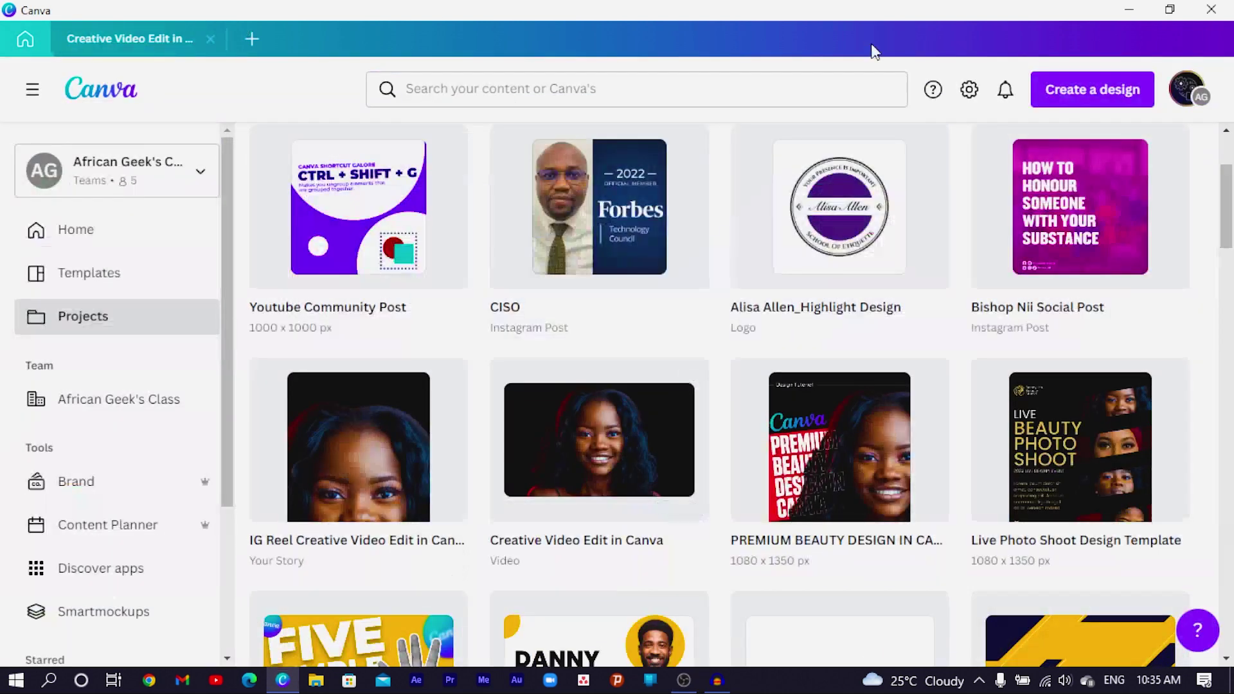
pyautogui.click(1060, 98)
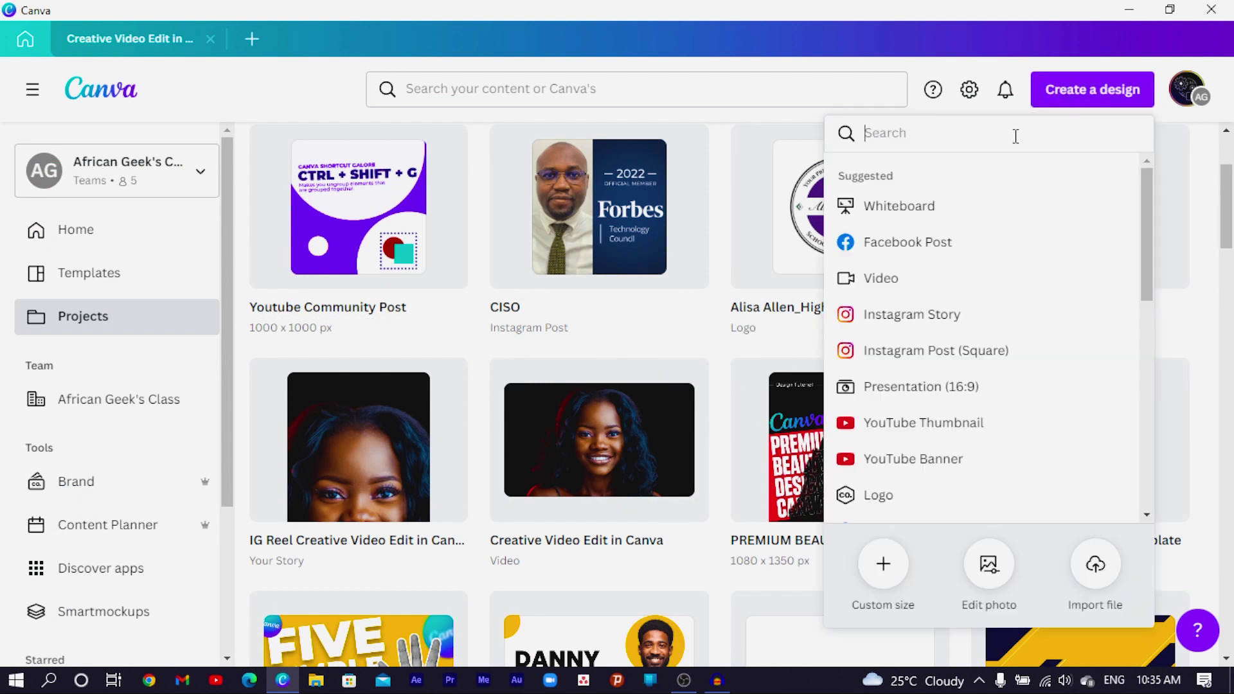
pyautogui.click(876, 287)
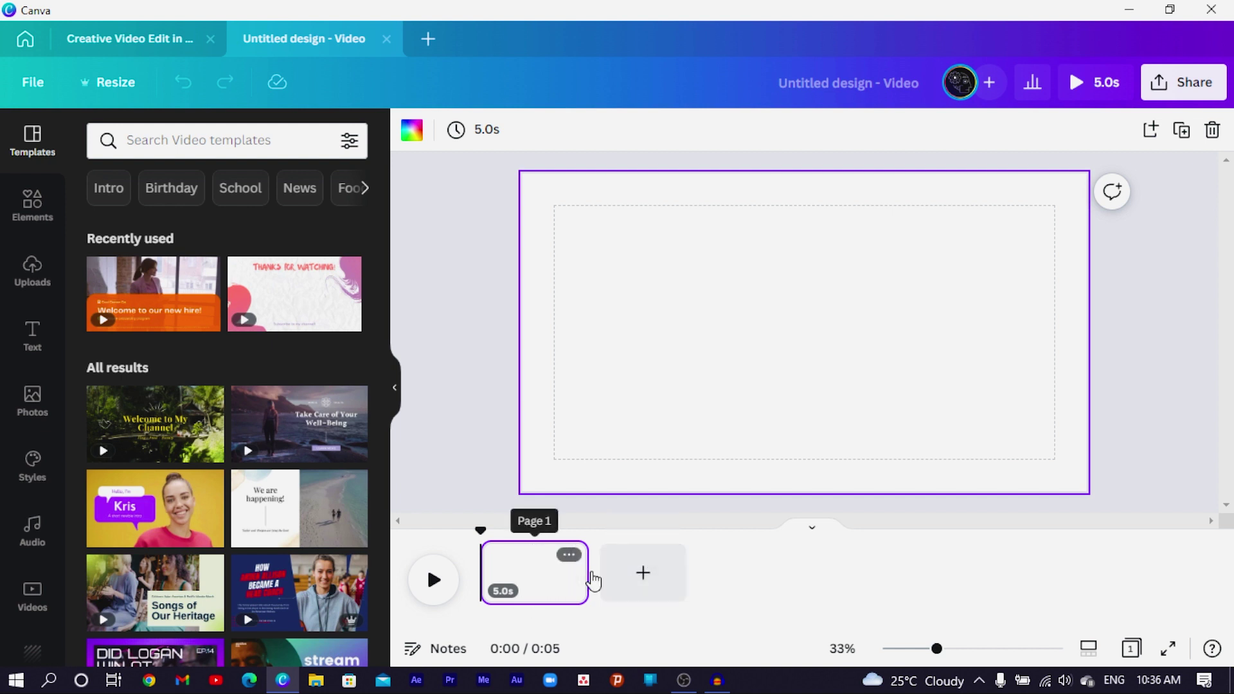
# - Place the uploaded 0:21 audio track from Uploads > Audio under the first page
pyautogui.click(572, 572)
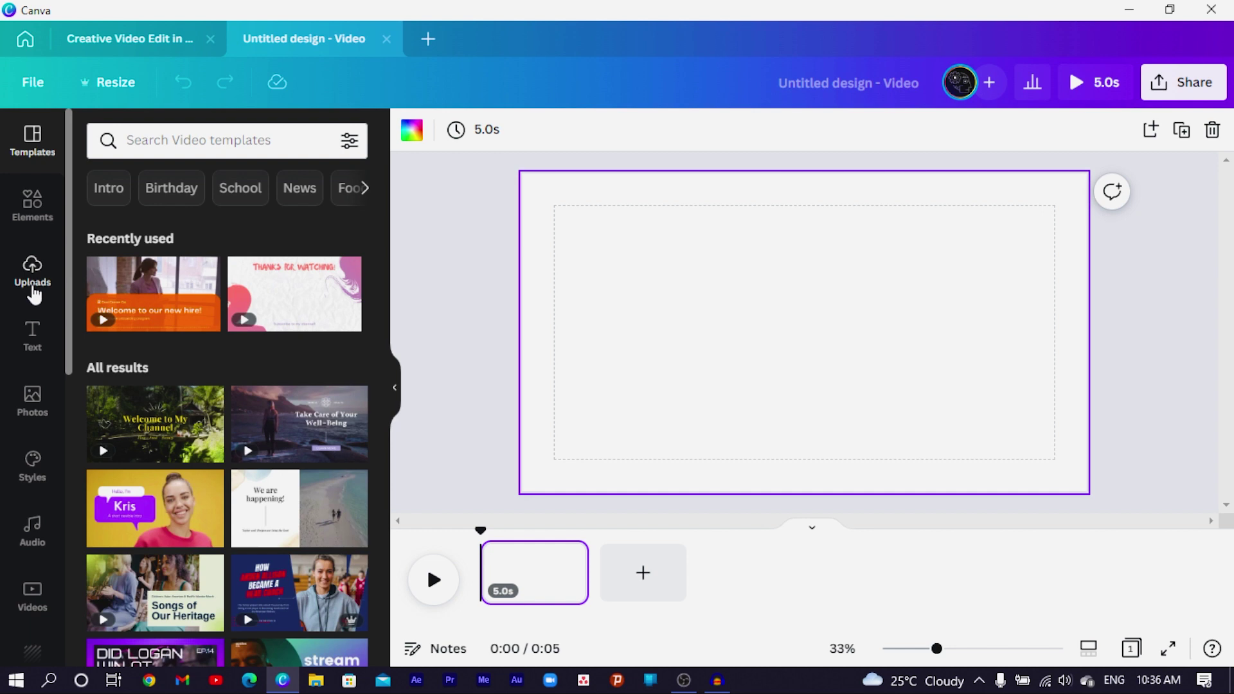
pyautogui.click(32, 292)
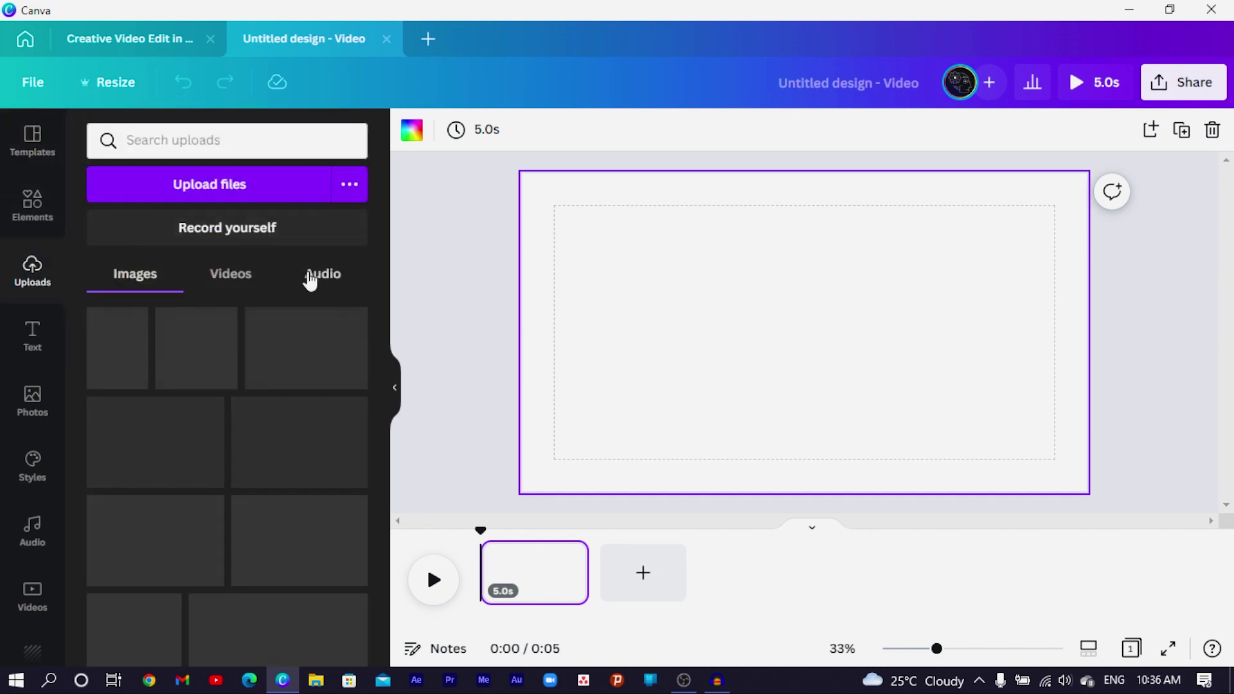
pyautogui.click(314, 276)
pyautogui.moveTo(225, 347); pyautogui.dragTo(460, 593)
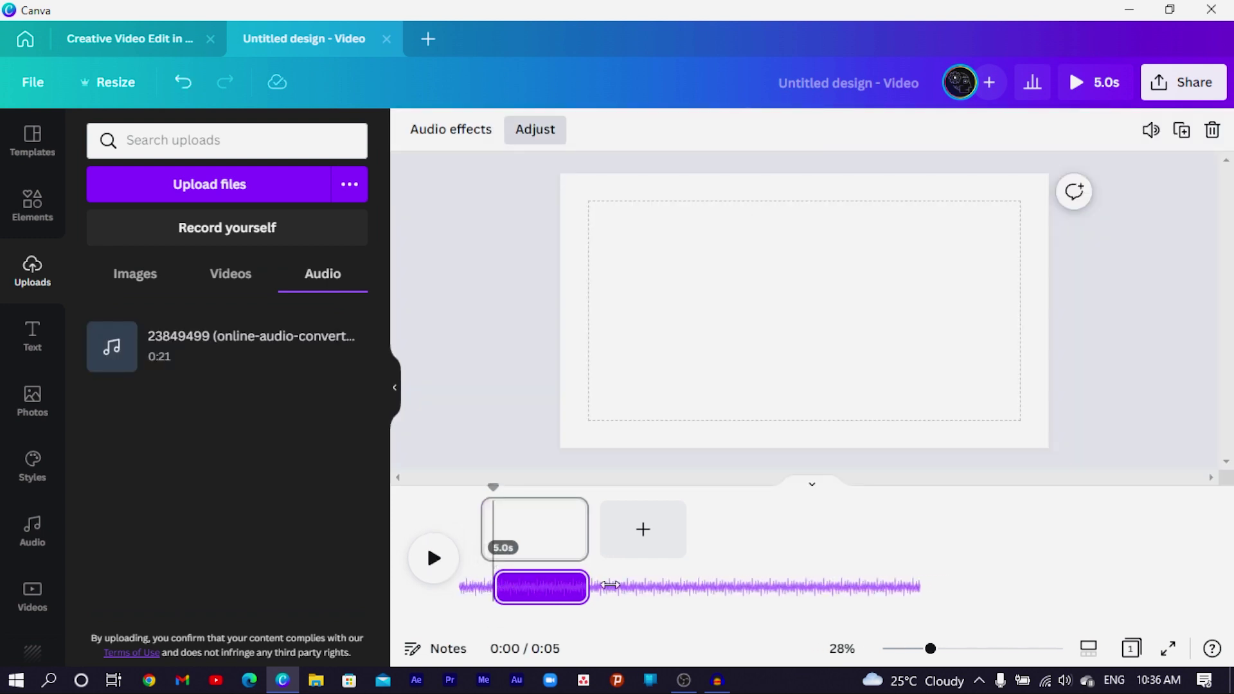
pyautogui.click(542, 510)
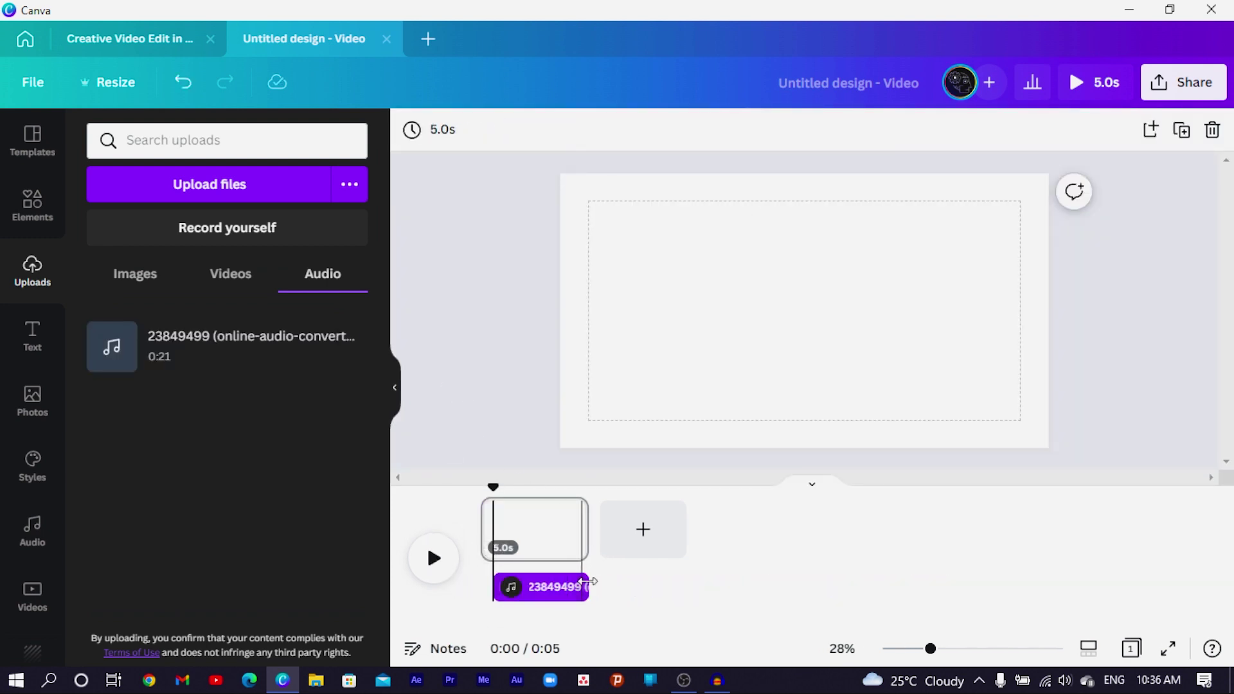
# - Duplicate the first 5-second page into a second page
pyautogui.moveTo(584, 587); pyautogui.dragTo(837, 561)
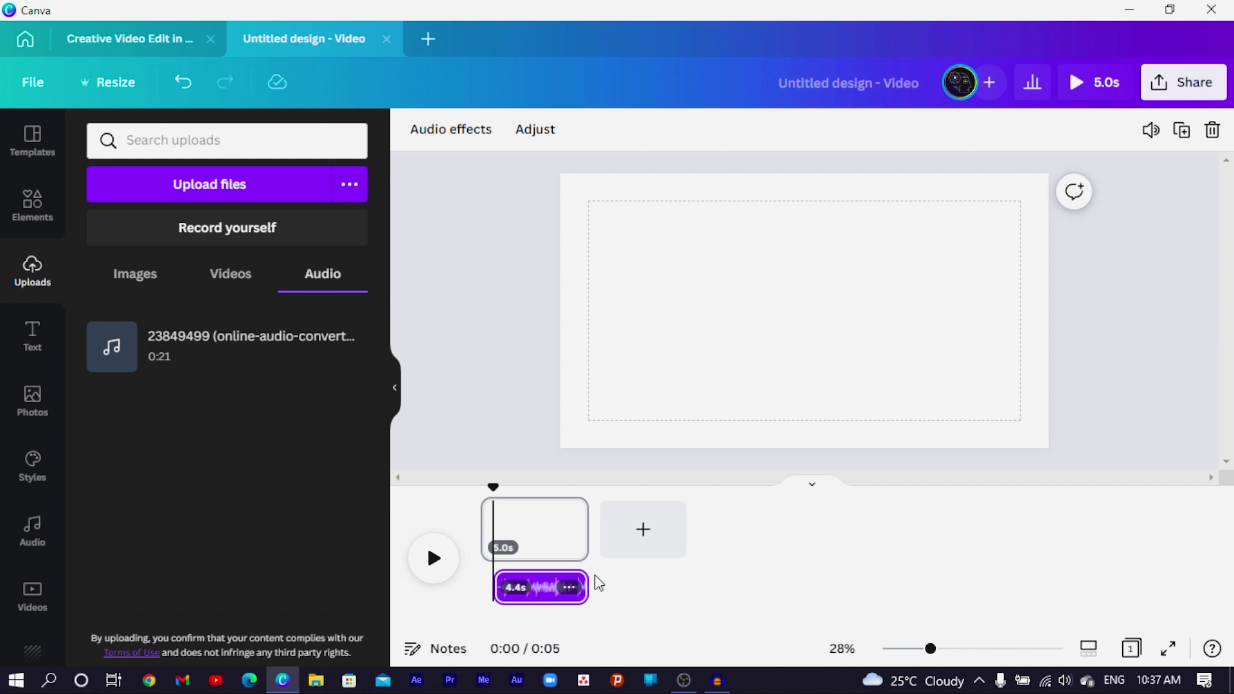
pyautogui.click(568, 511)
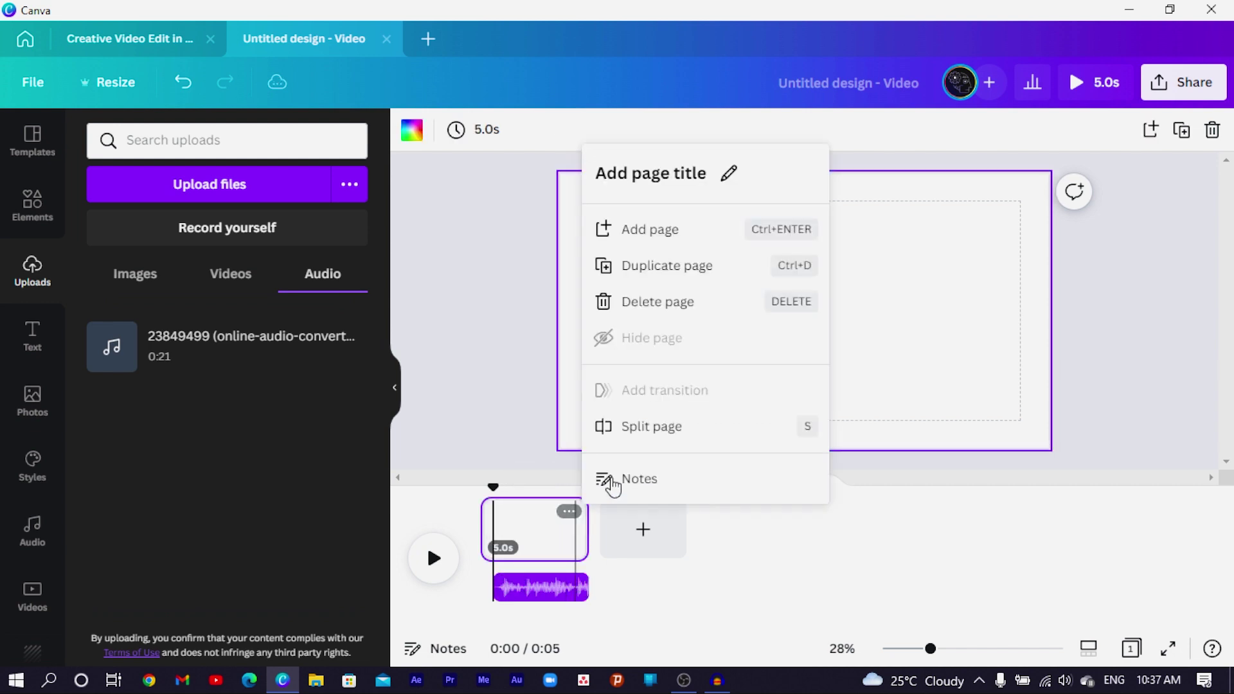
pyautogui.click(661, 266)
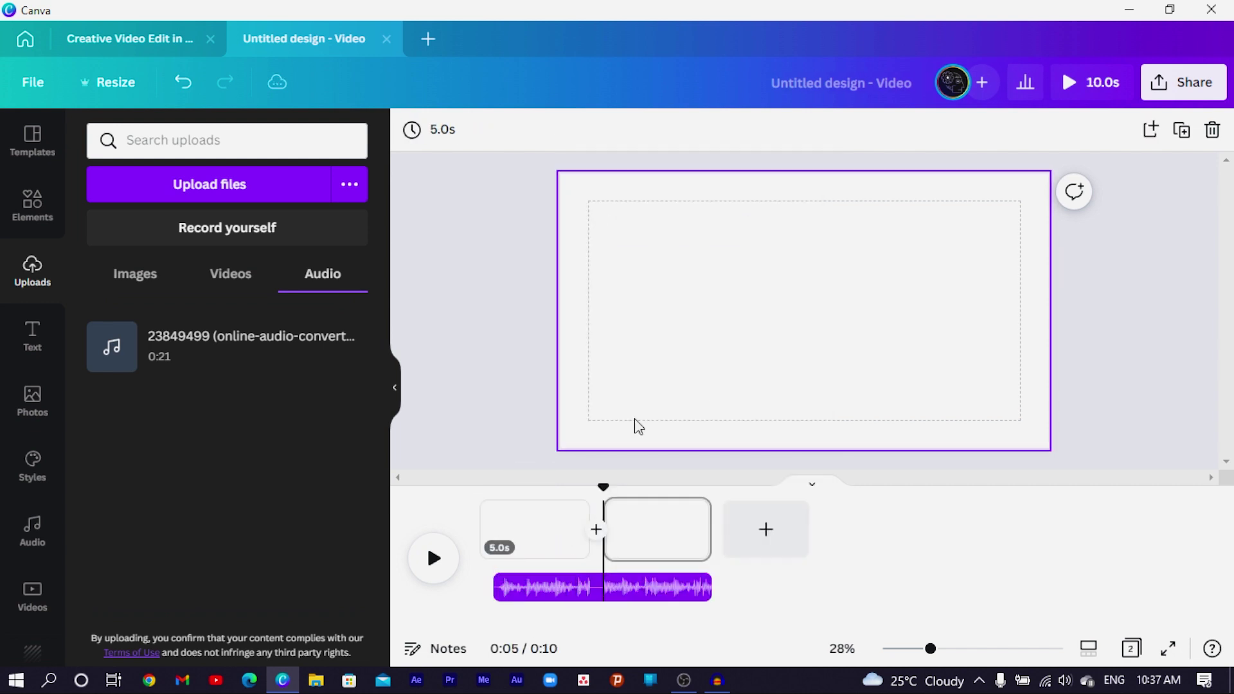
# - Add a third page and stretch it to 56.2 seconds, bringing the video to 1:06
pyautogui.click(629, 594)
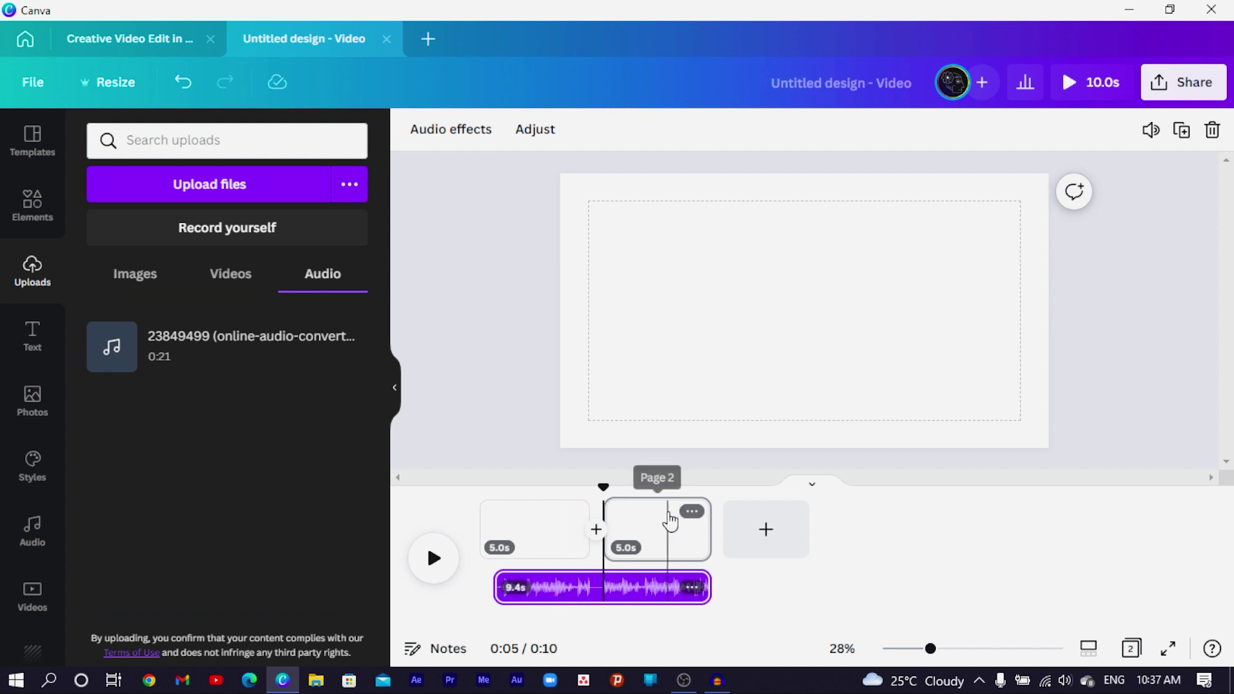
pyautogui.click(784, 527)
pyautogui.moveTo(829, 529)
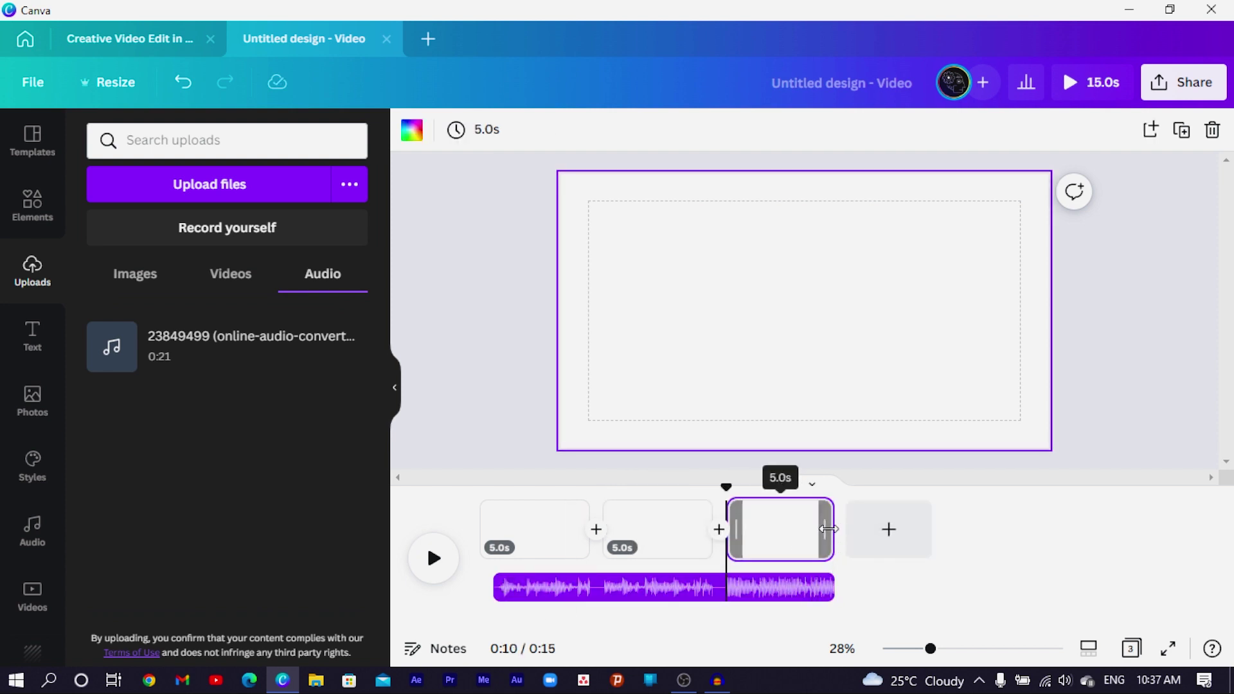
pyautogui.moveTo(828, 529); pyautogui.dragTo(1208, 527)
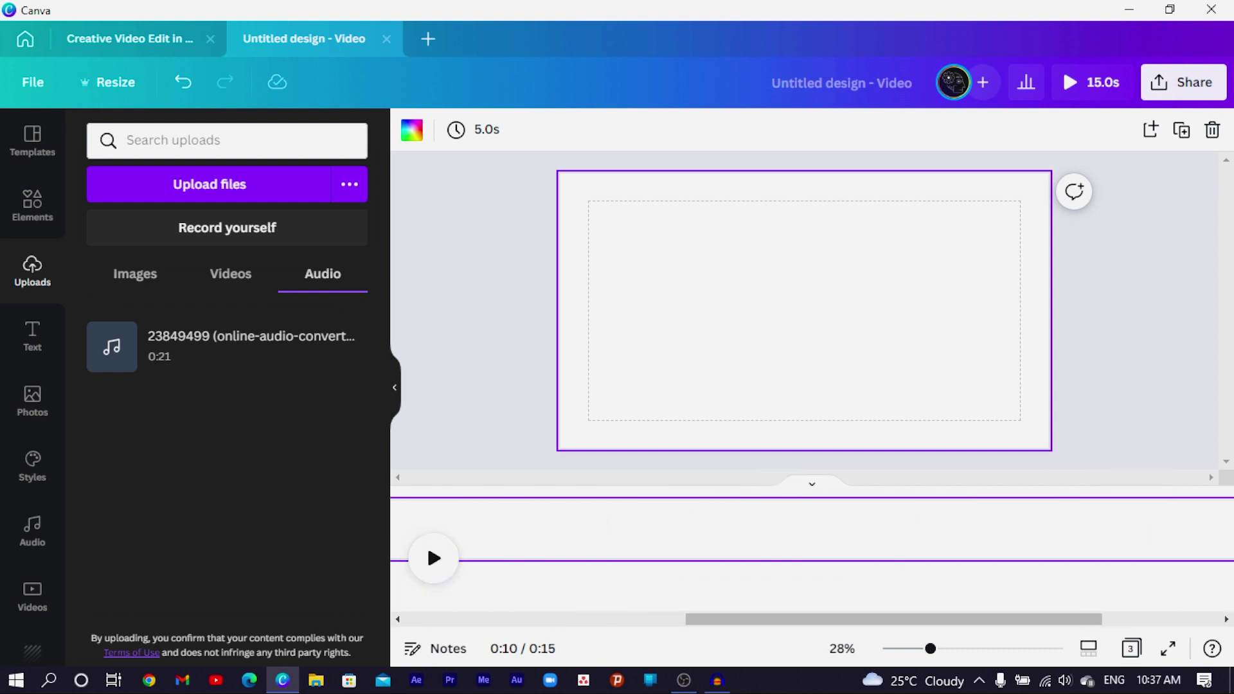
pyautogui.moveTo(879, 622); pyautogui.dragTo(506, 621)
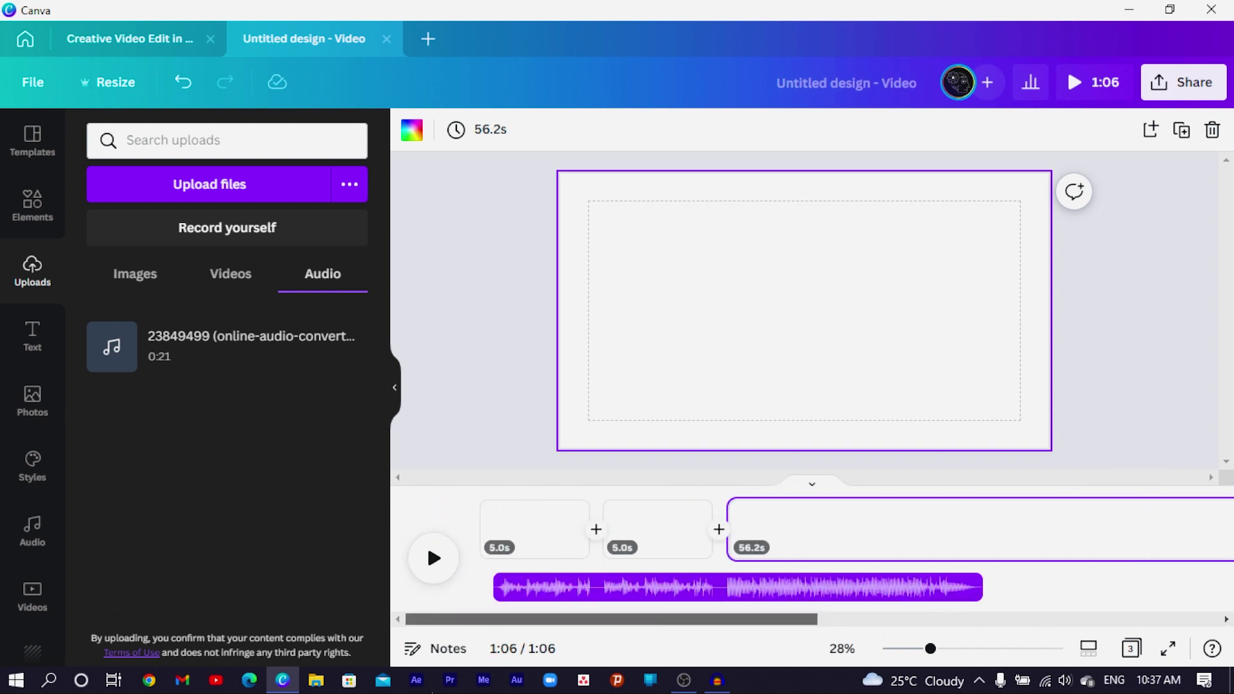
# - Reset the timeline zoom to 100%, then zoom in to about 300%
pyautogui.click(964, 586)
pyautogui.hscroll(2, 1208, 570)
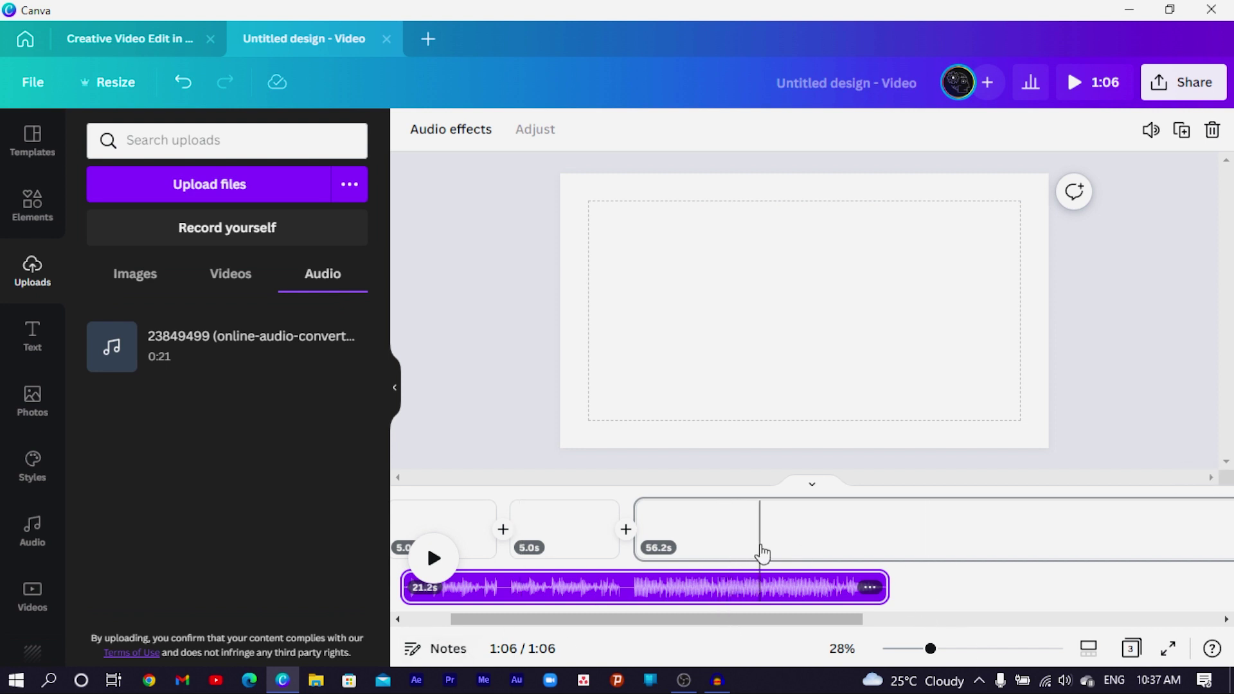
pyautogui.click(1089, 650)
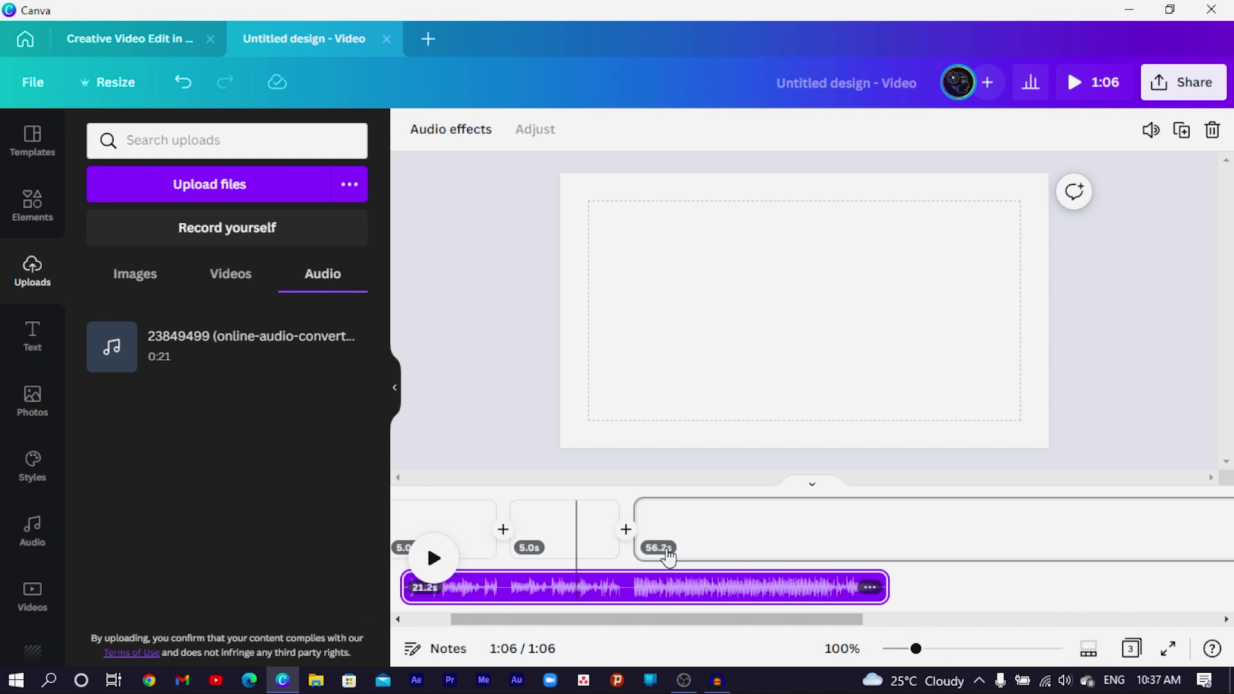
pyautogui.moveTo(918, 650); pyautogui.dragTo(996, 644)
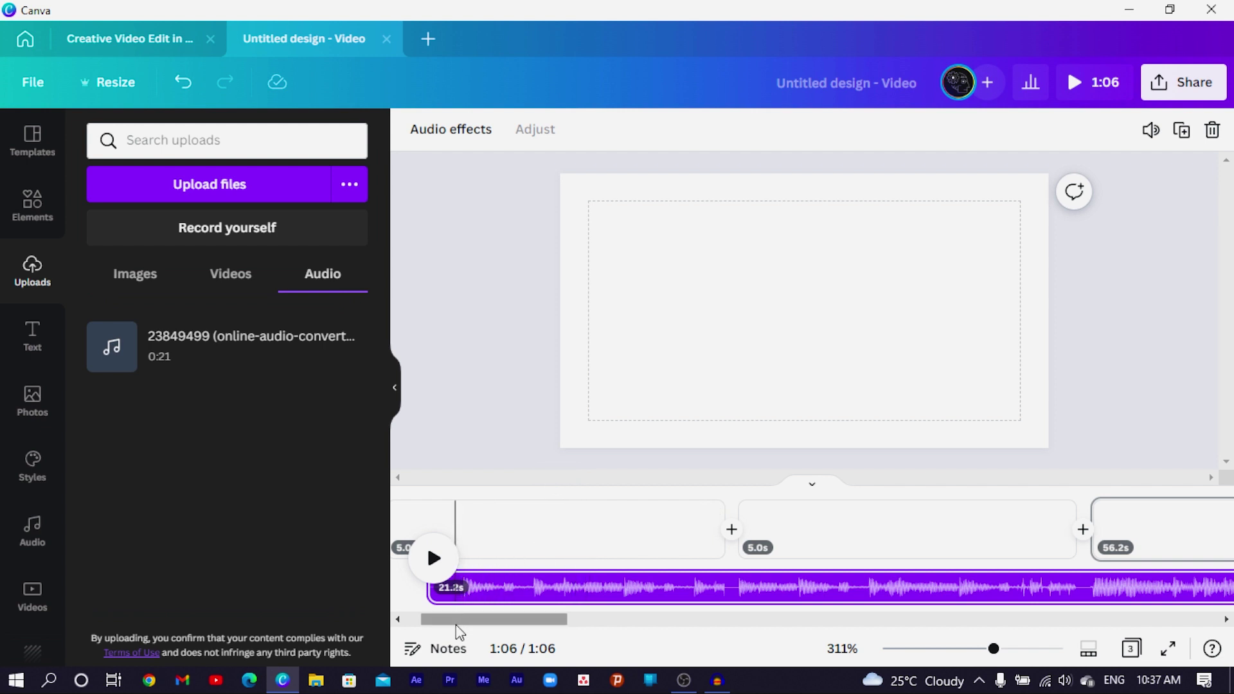
# - Fill the 56.2-second third page with the photo of the woman with red flowers in her hair
pyautogui.click(30, 404)
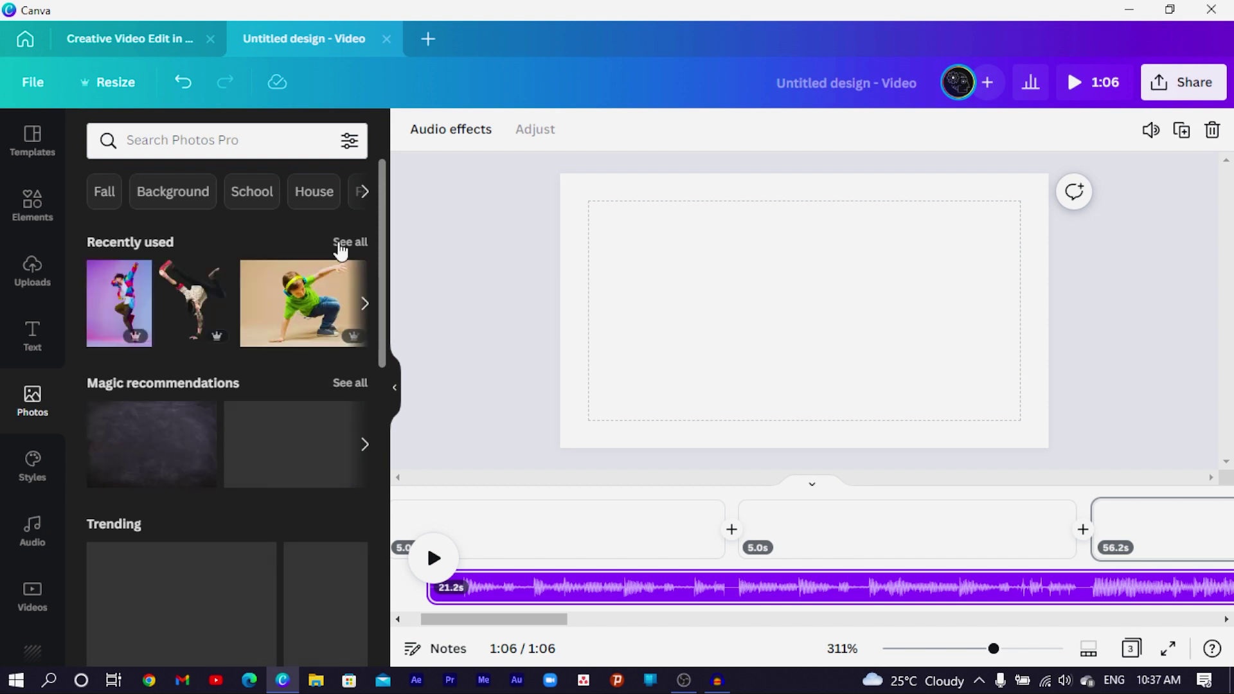
pyautogui.click(337, 248)
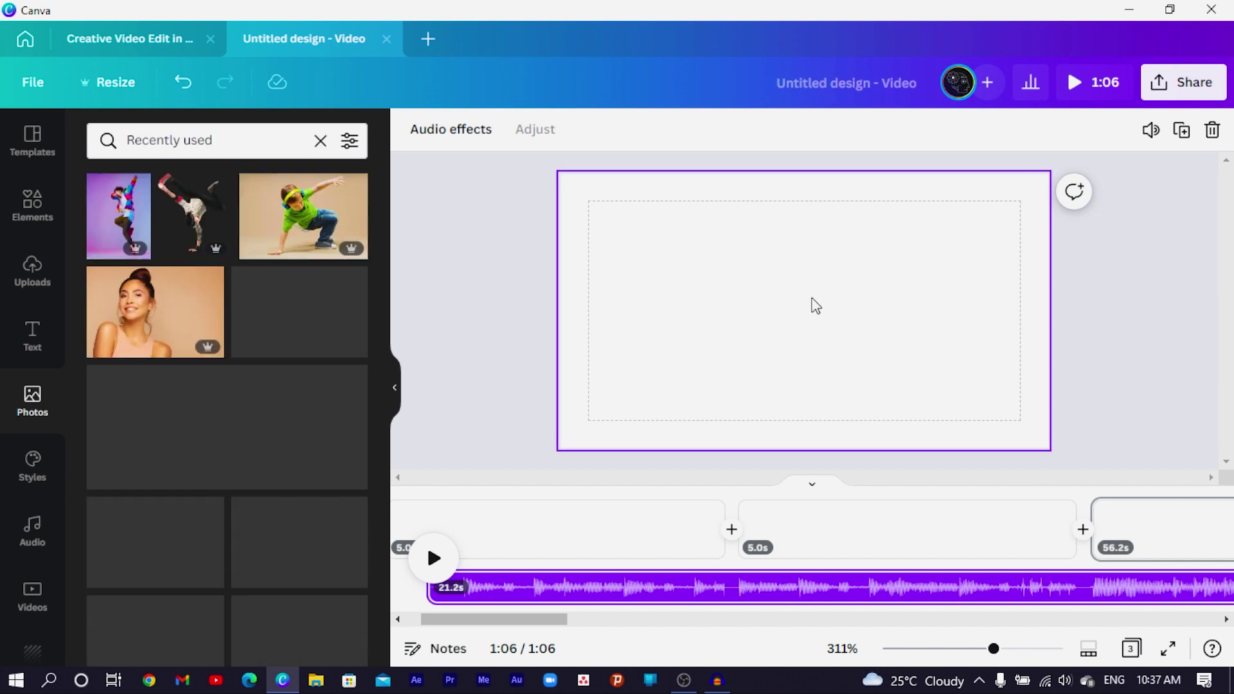
pyautogui.moveTo(193, 491); pyautogui.dragTo(576, 363)
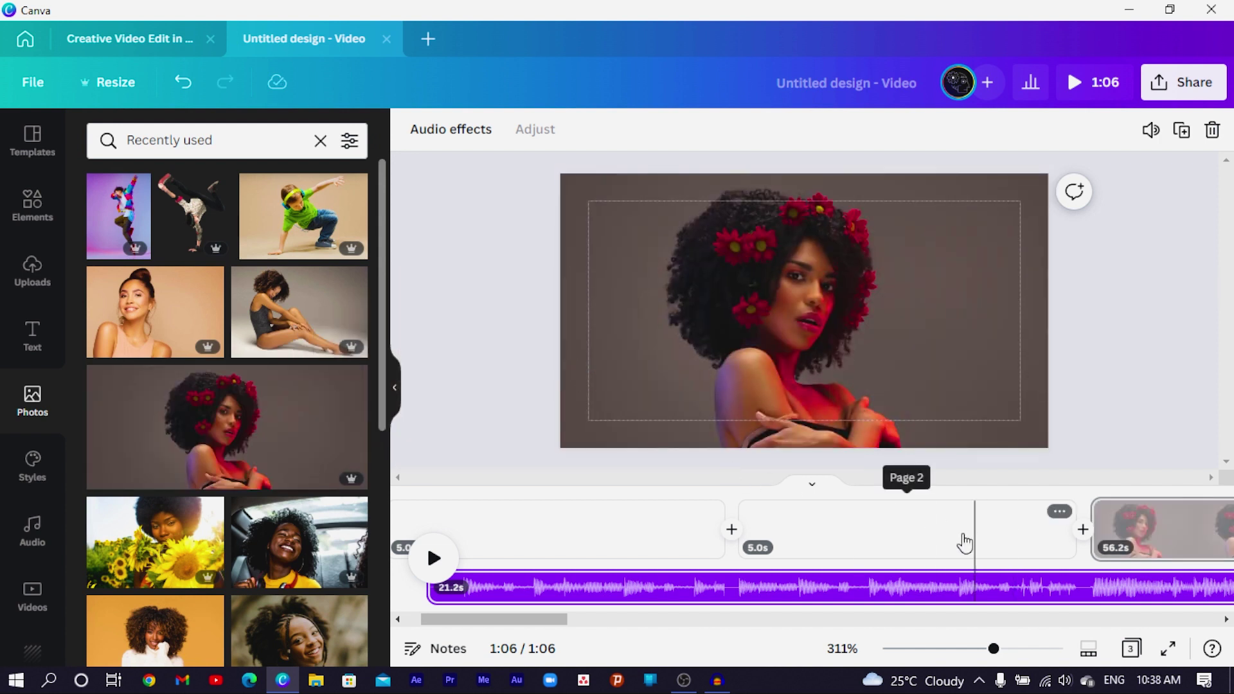
# - Step through the three pages and return to the first empty page
pyautogui.click(533, 543)
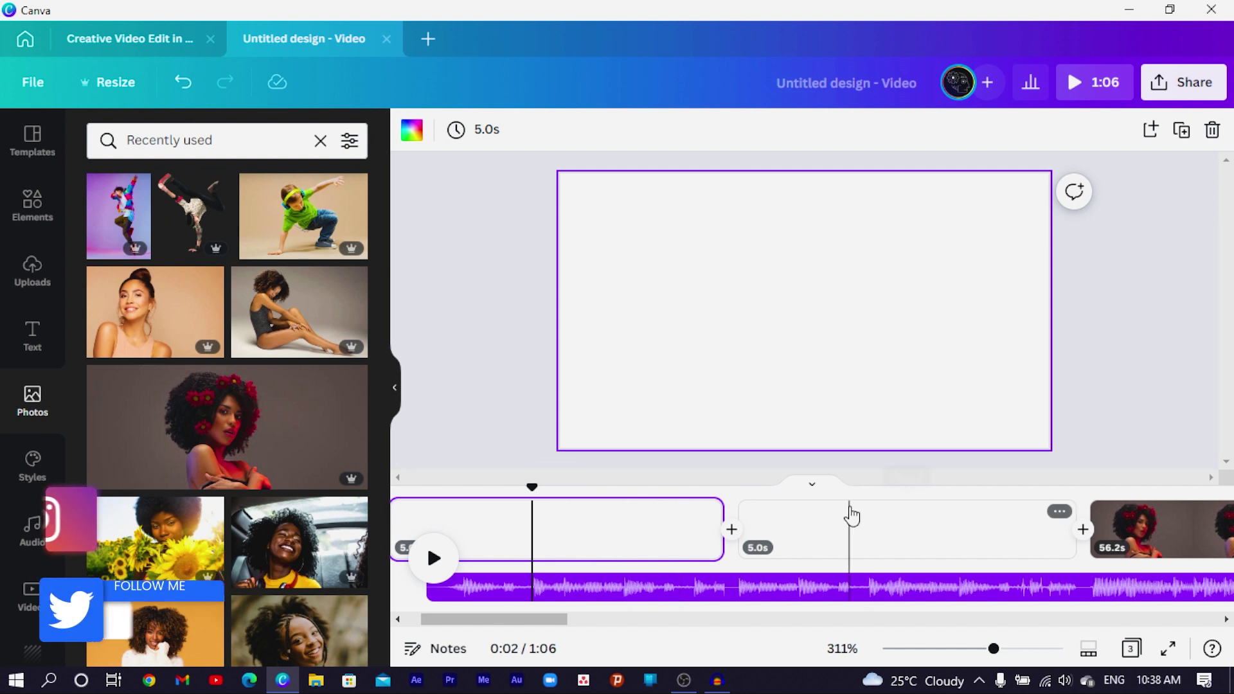
pyautogui.click(848, 537)
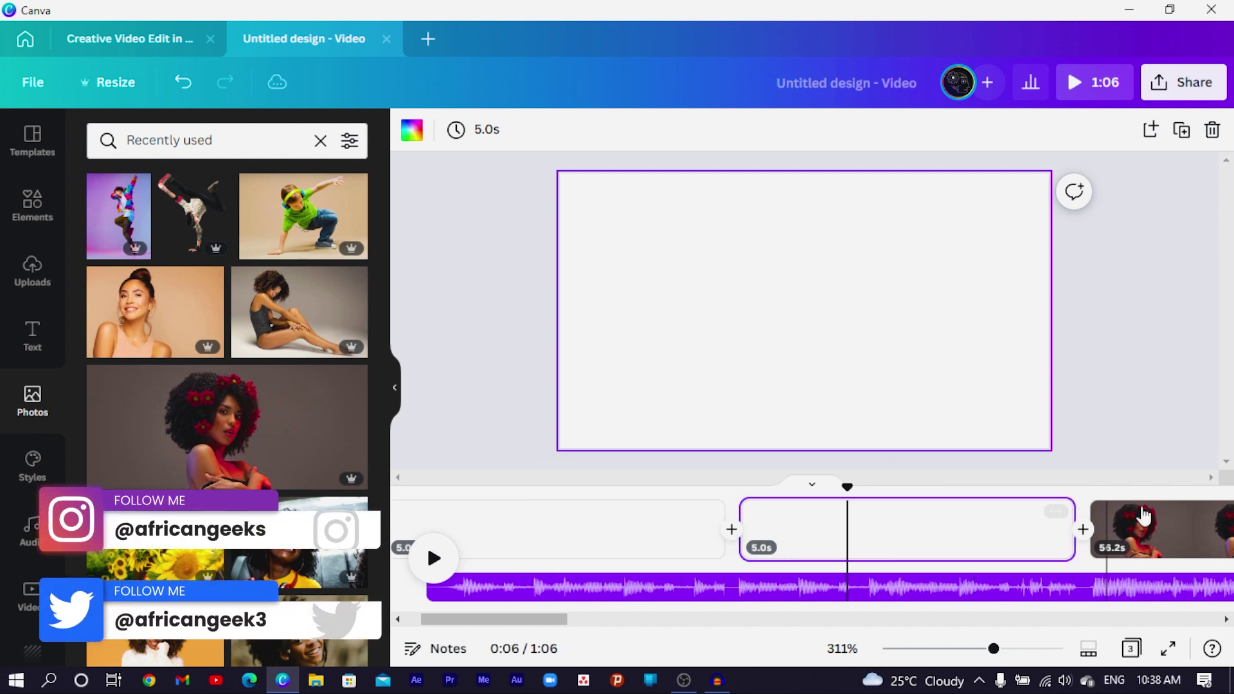
pyautogui.click(1180, 531)
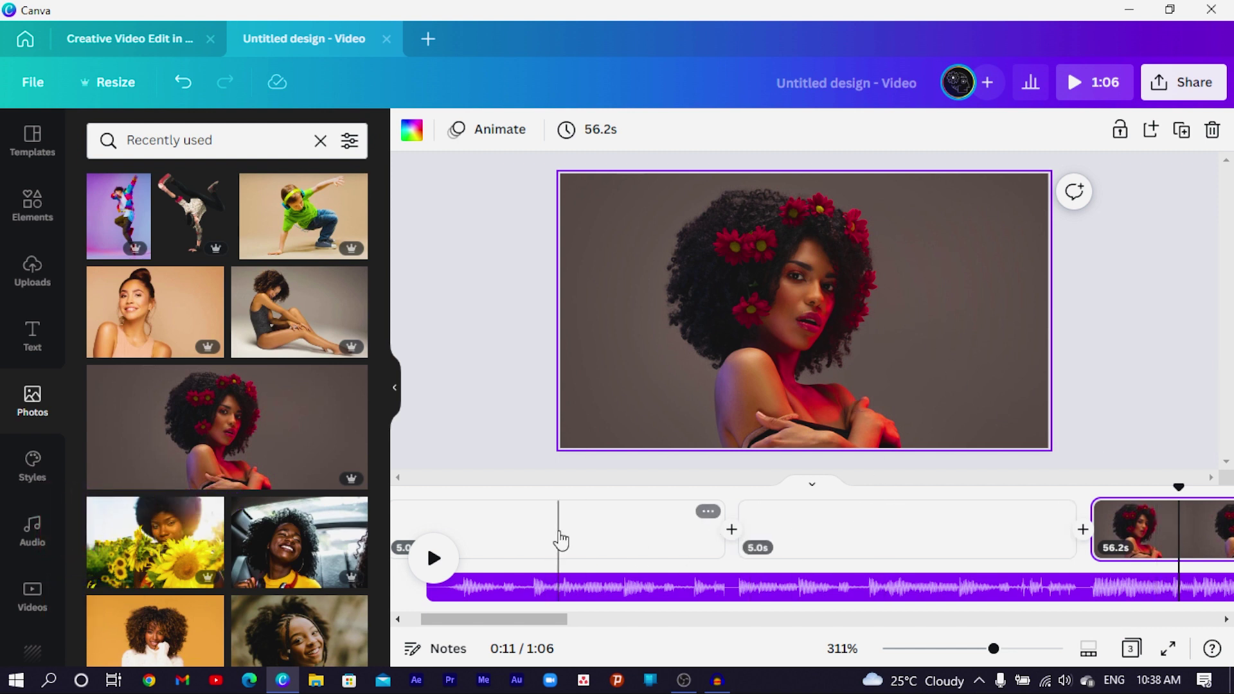
pyautogui.click(578, 537)
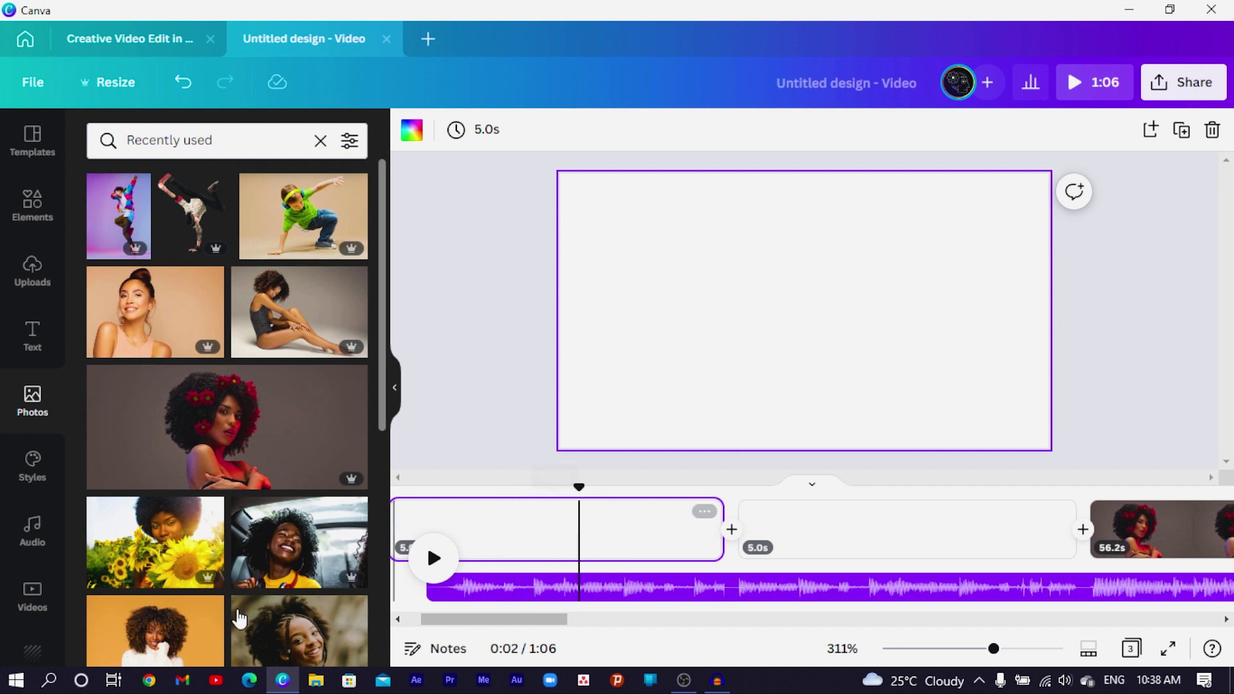
# - Put the laughing car photo on page 1 and the orange-background portrait on page 2
pyautogui.moveTo(336, 583); pyautogui.dragTo(586, 322)
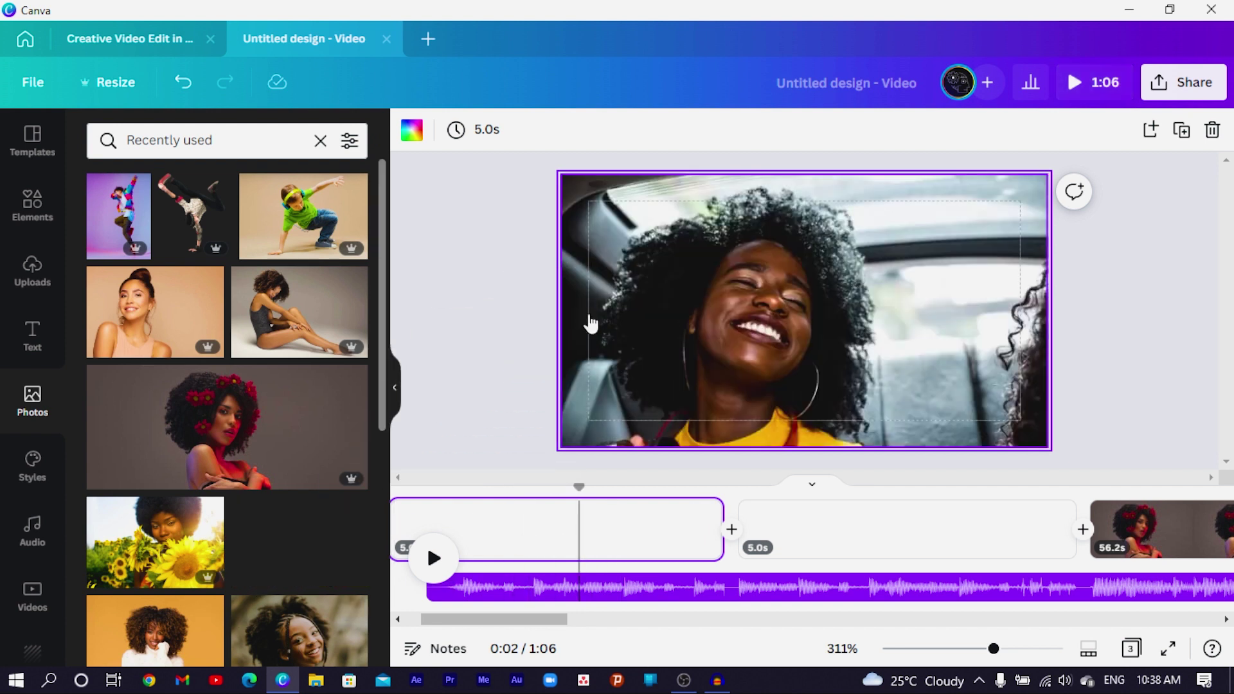
pyautogui.click(830, 538)
pyautogui.moveTo(186, 627); pyautogui.dragTo(579, 292)
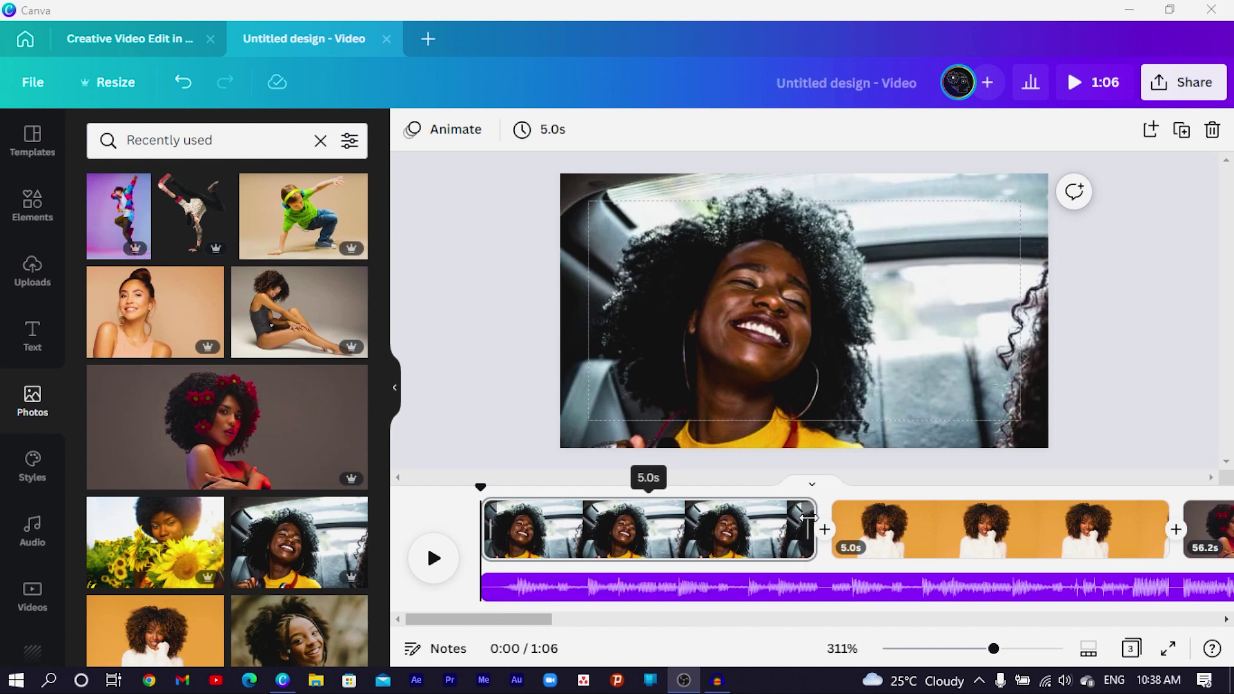
# - Scrub to the beat and trim the car-photo page to 1.5 seconds, shortening the video to 1:02
pyautogui.moveTo(815, 528); pyautogui.dragTo(747, 526)
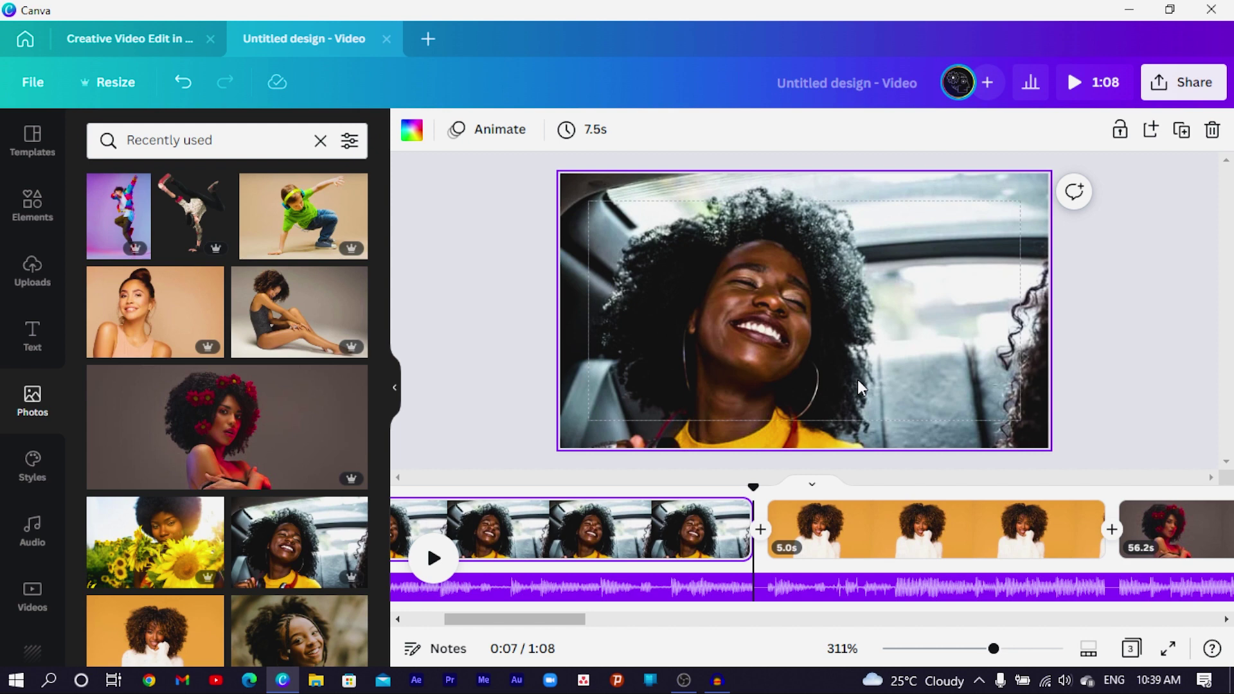
pyautogui.moveTo(749, 527); pyautogui.dragTo(573, 527)
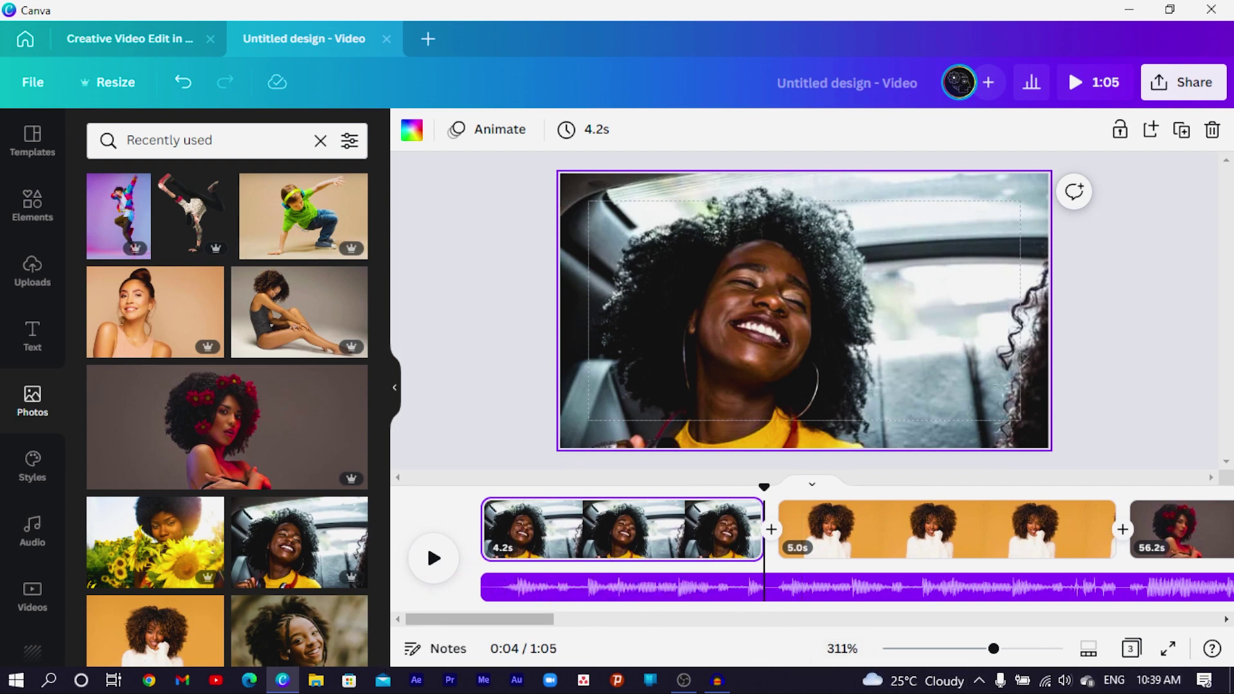
pyautogui.click(688, 530)
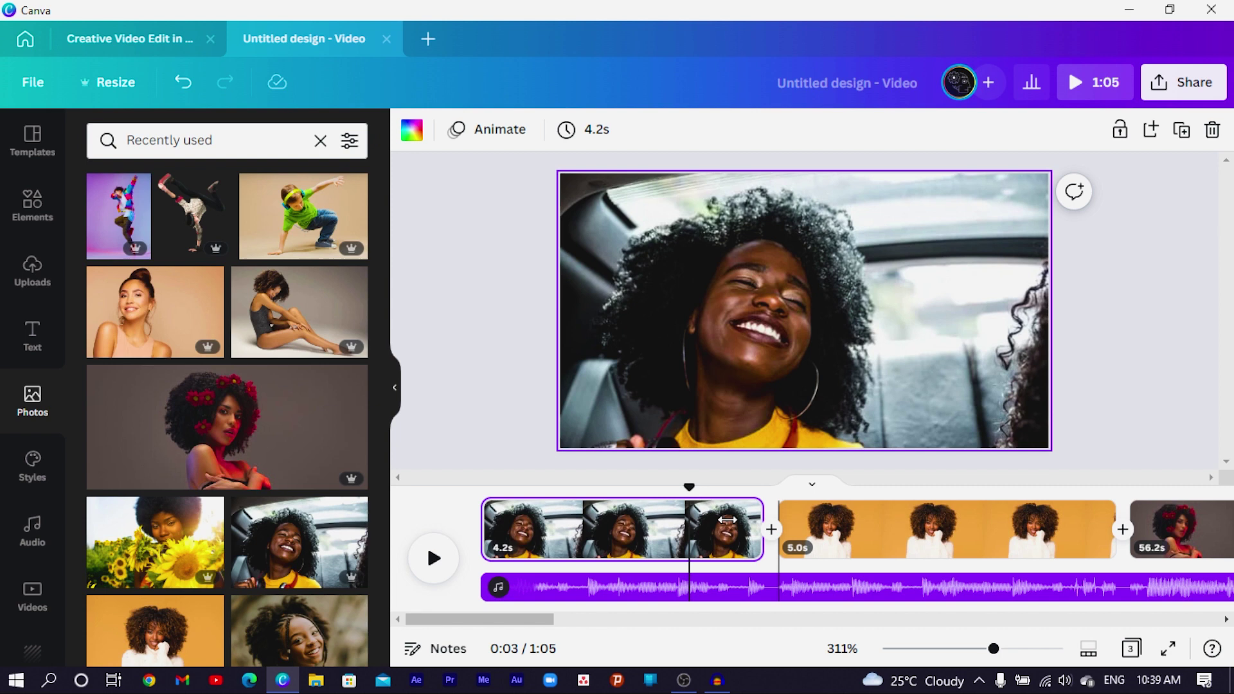
pyautogui.moveTo(692, 488); pyautogui.dragTo(503, 488)
pyautogui.moveTo(513, 579); pyautogui.dragTo(589, 596)
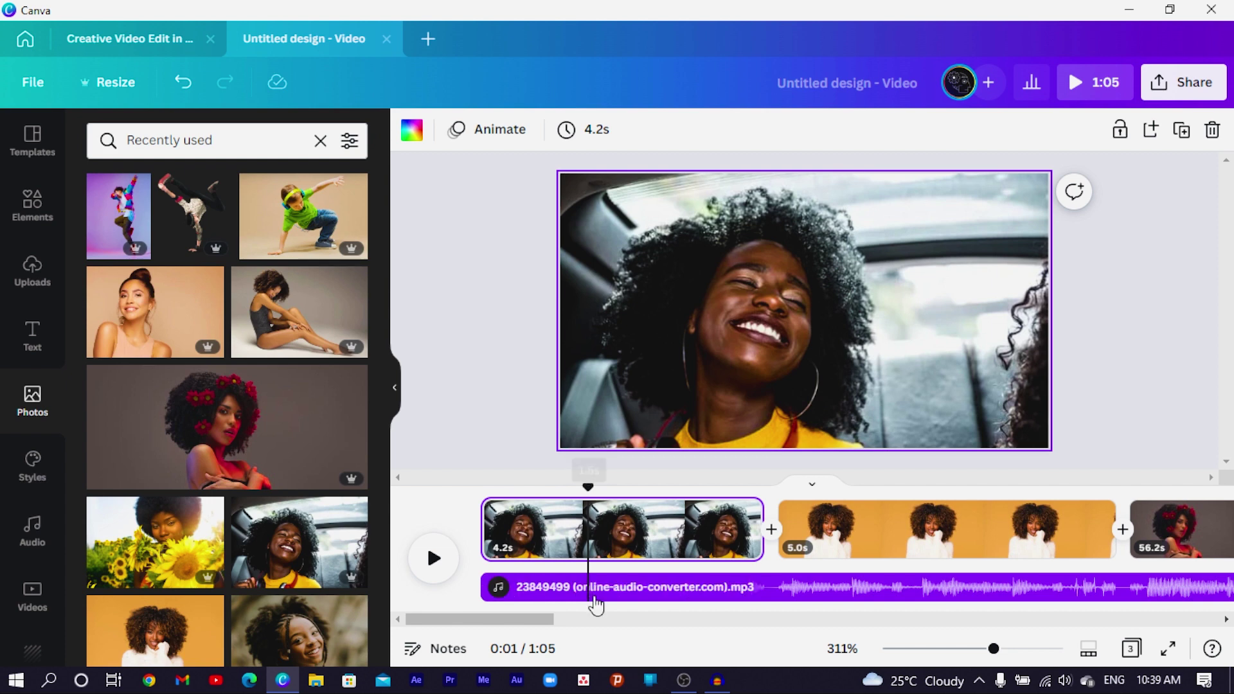
pyautogui.moveTo(762, 530); pyautogui.dragTo(587, 558)
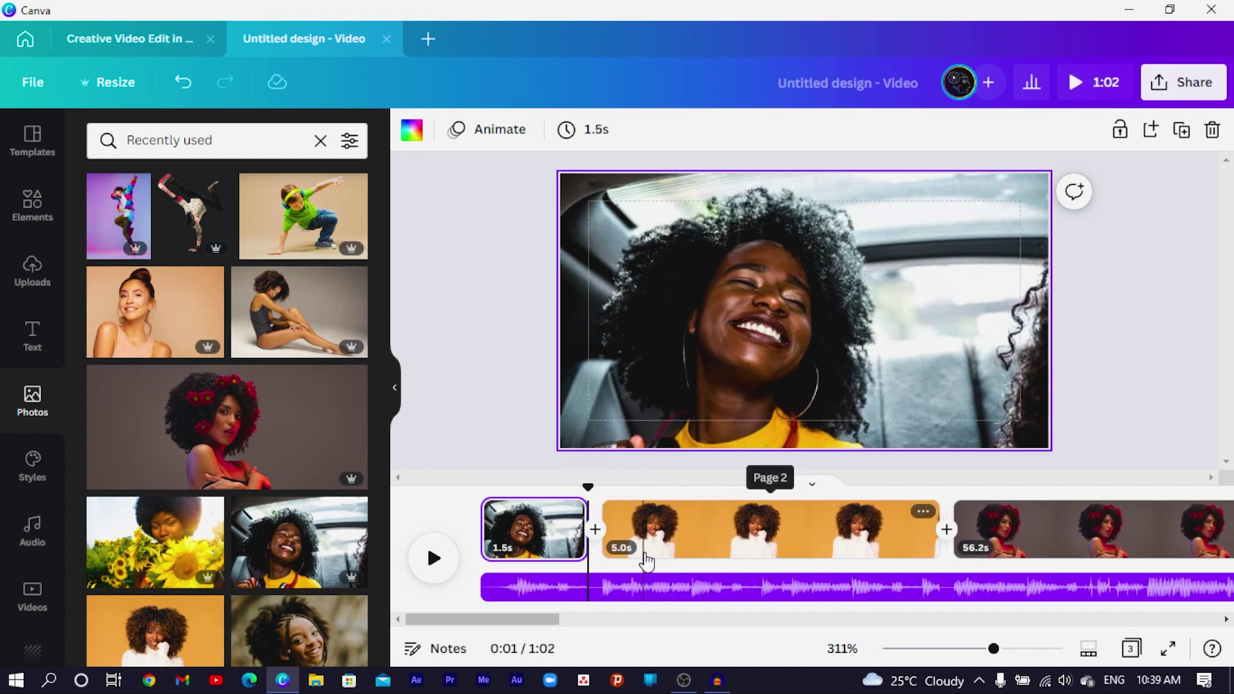
pyautogui.click(547, 526)
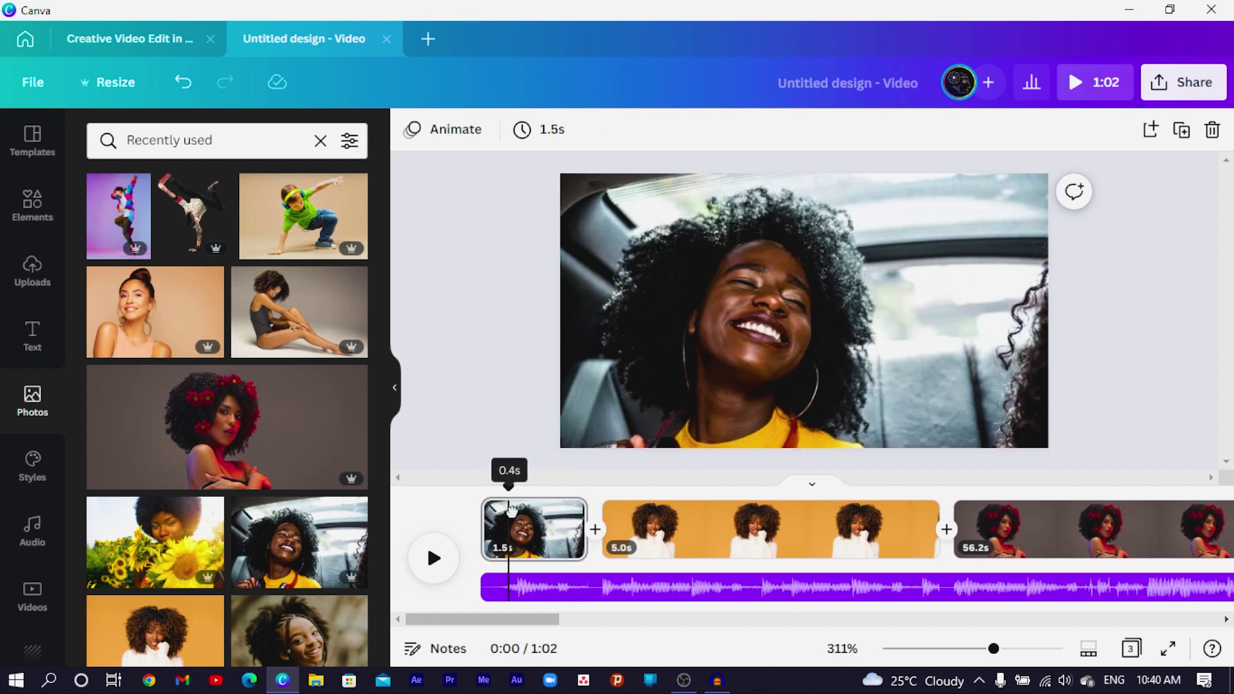
pyautogui.moveTo(511, 511); pyautogui.dragTo(548, 512)
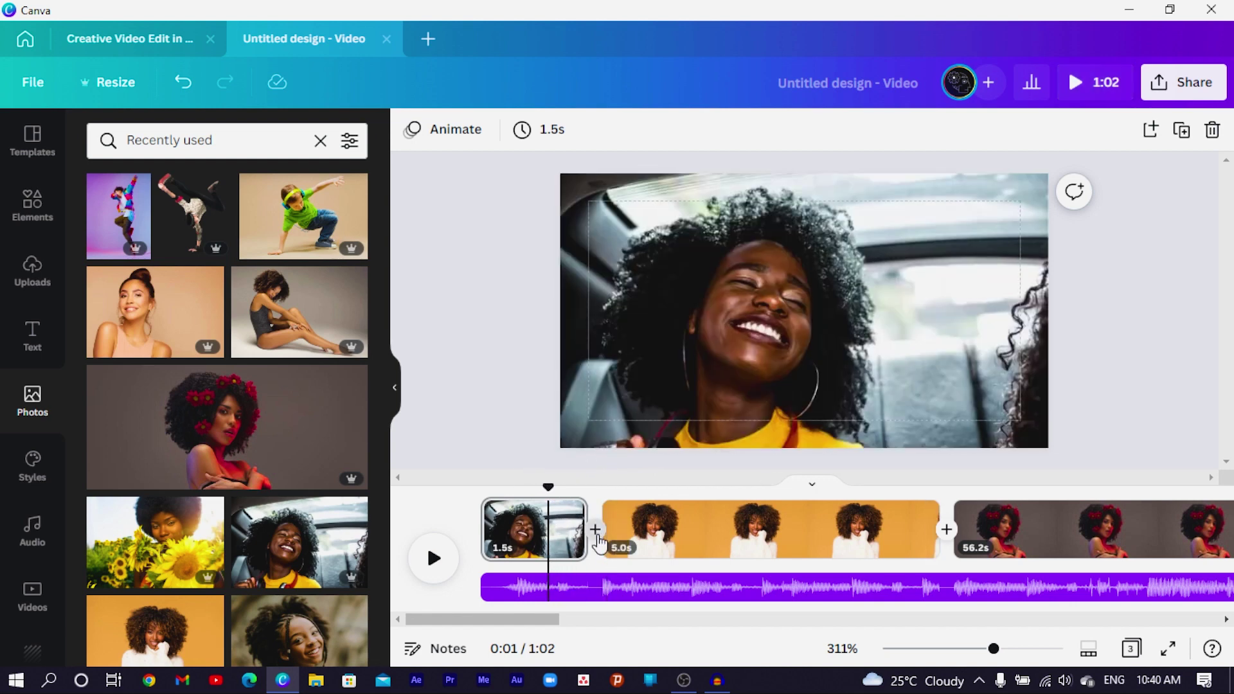
# - Add a 0.5-second Stack transition with downward direction between pages 1 and 2
pyautogui.click(594, 544)
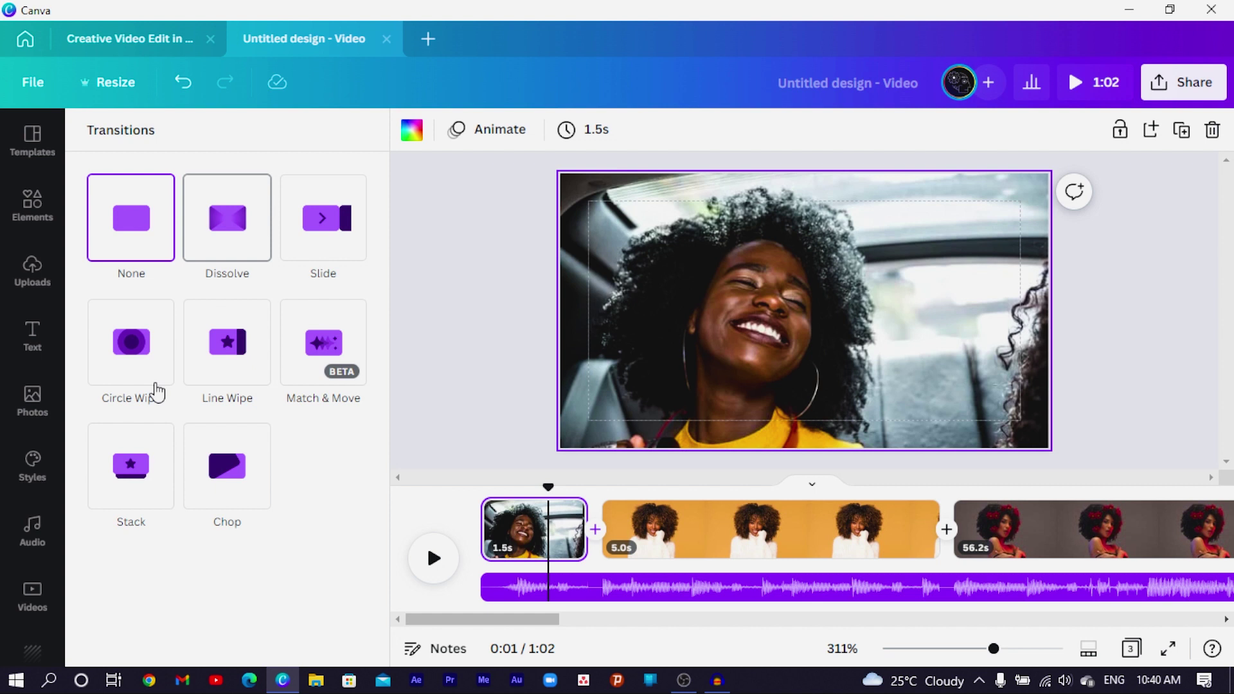
pyautogui.click(142, 475)
pyautogui.scroll(-1, 201, 534)
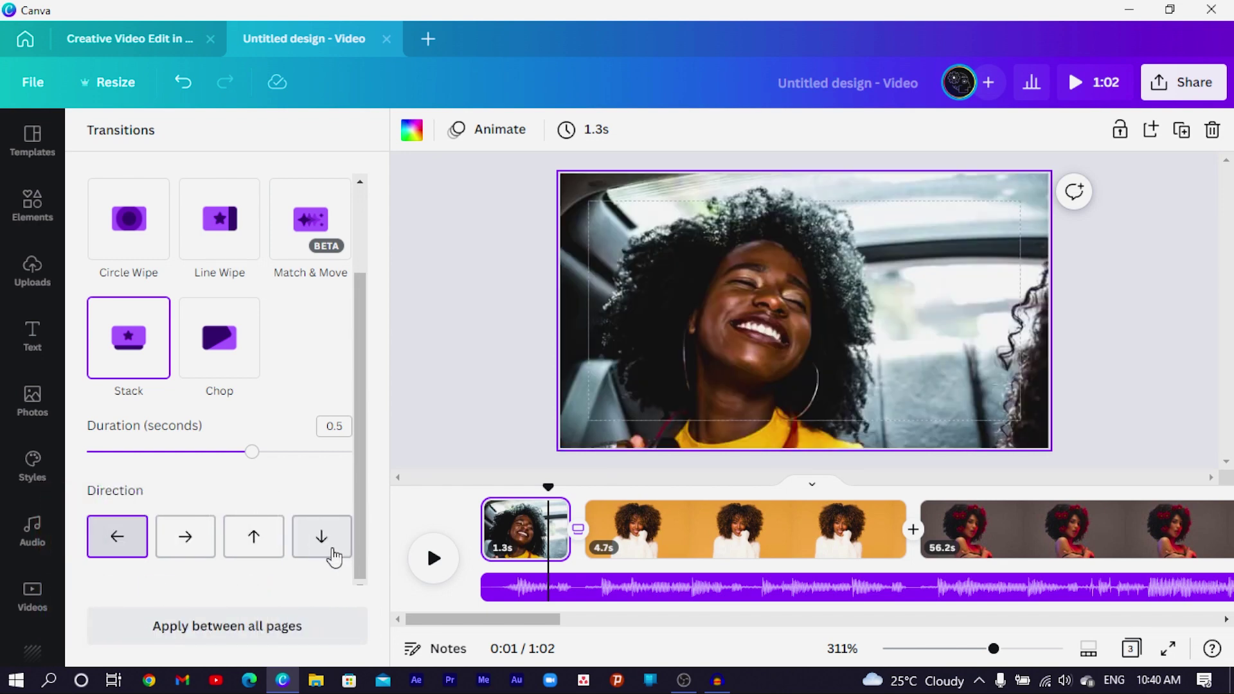
pyautogui.click(327, 551)
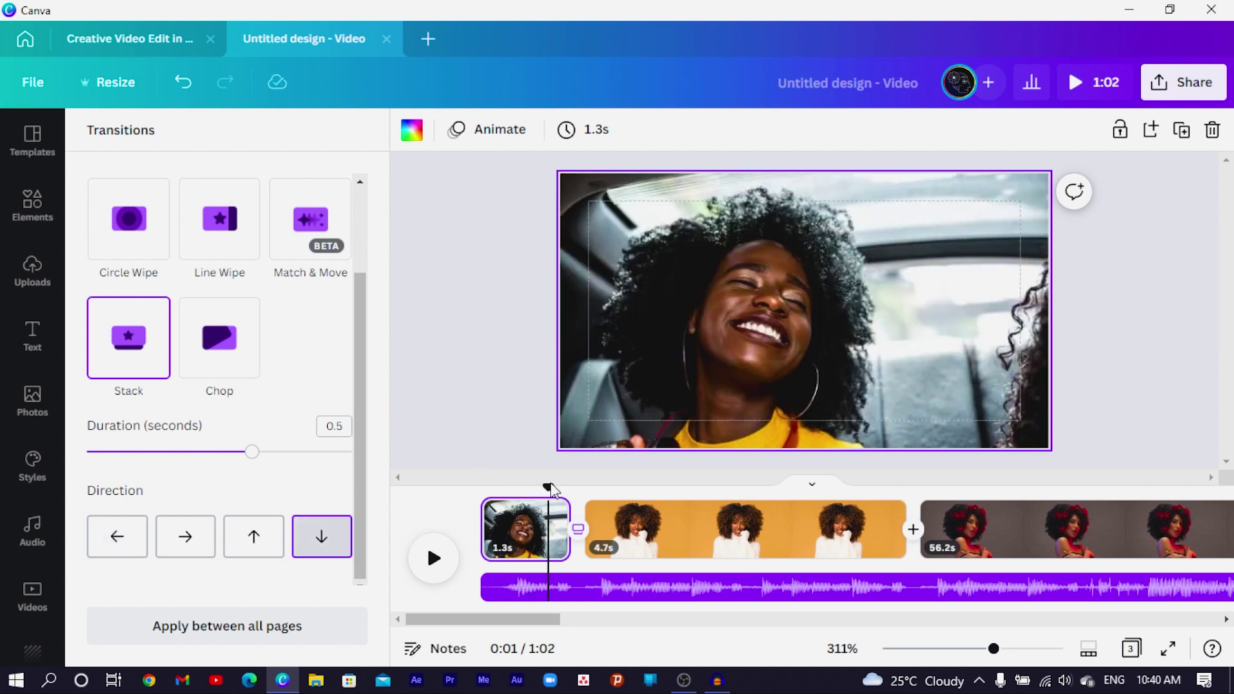
# - Rewind to the start and play the video to preview the transition
pyautogui.moveTo(548, 483); pyautogui.dragTo(498, 486)
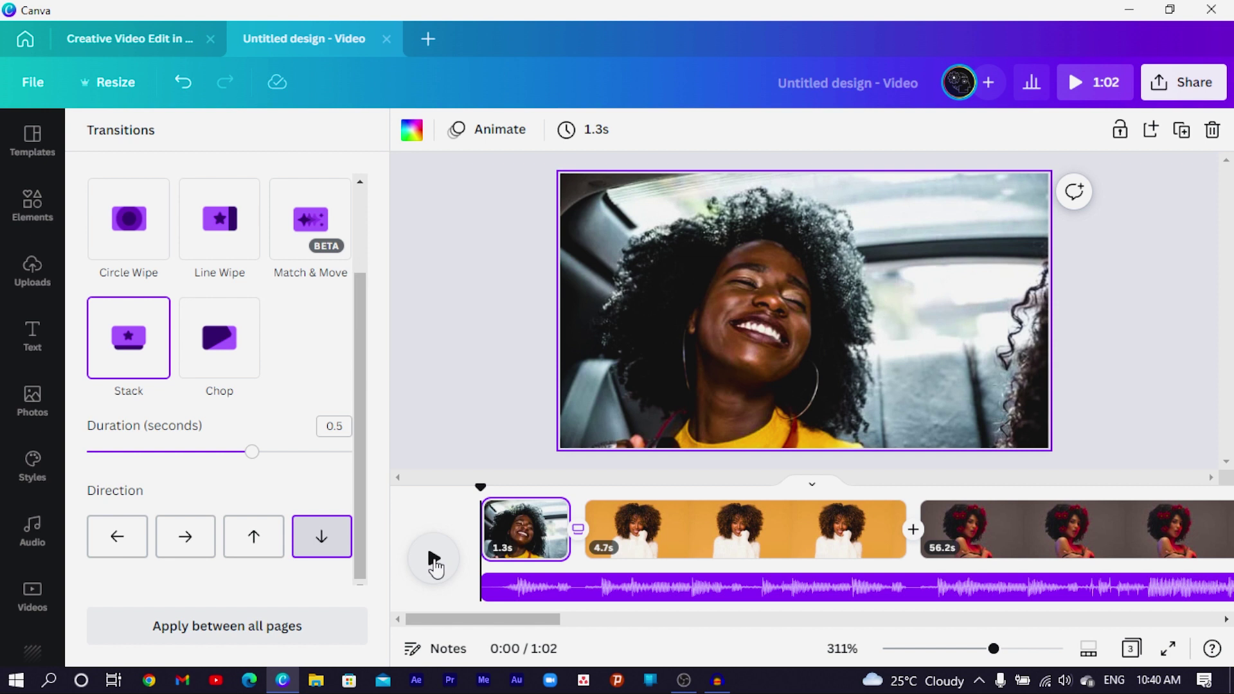
pyautogui.click(434, 559)
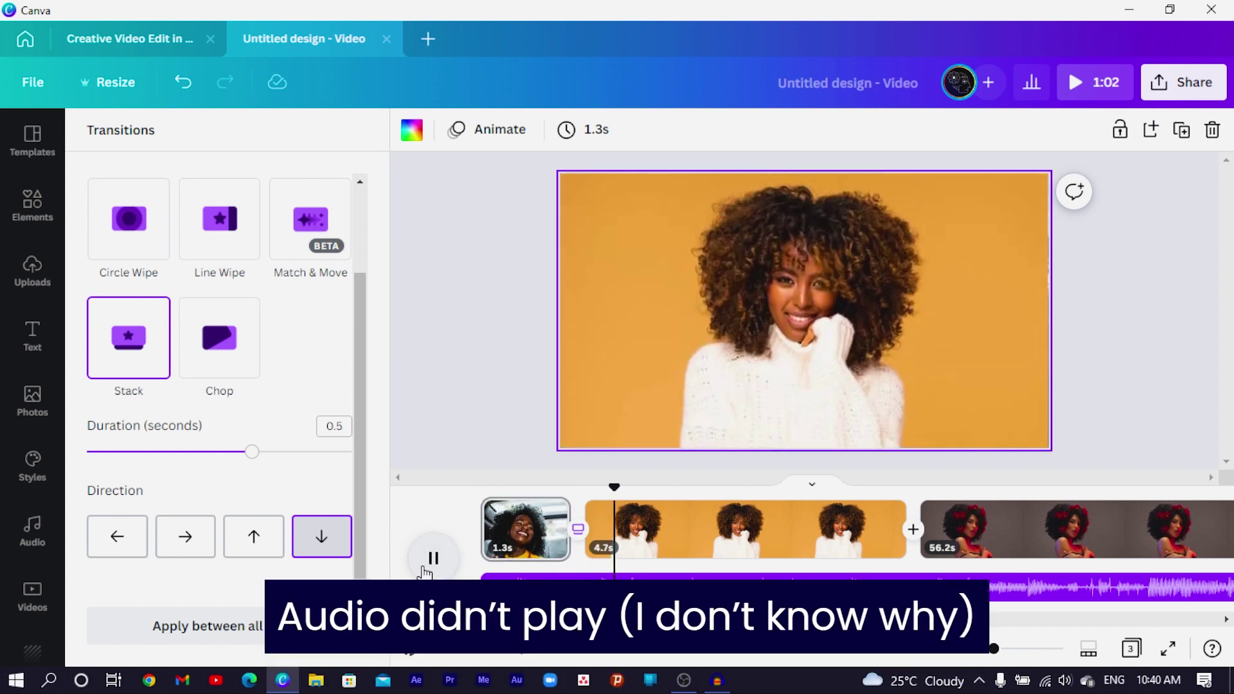
pyautogui.click(433, 560)
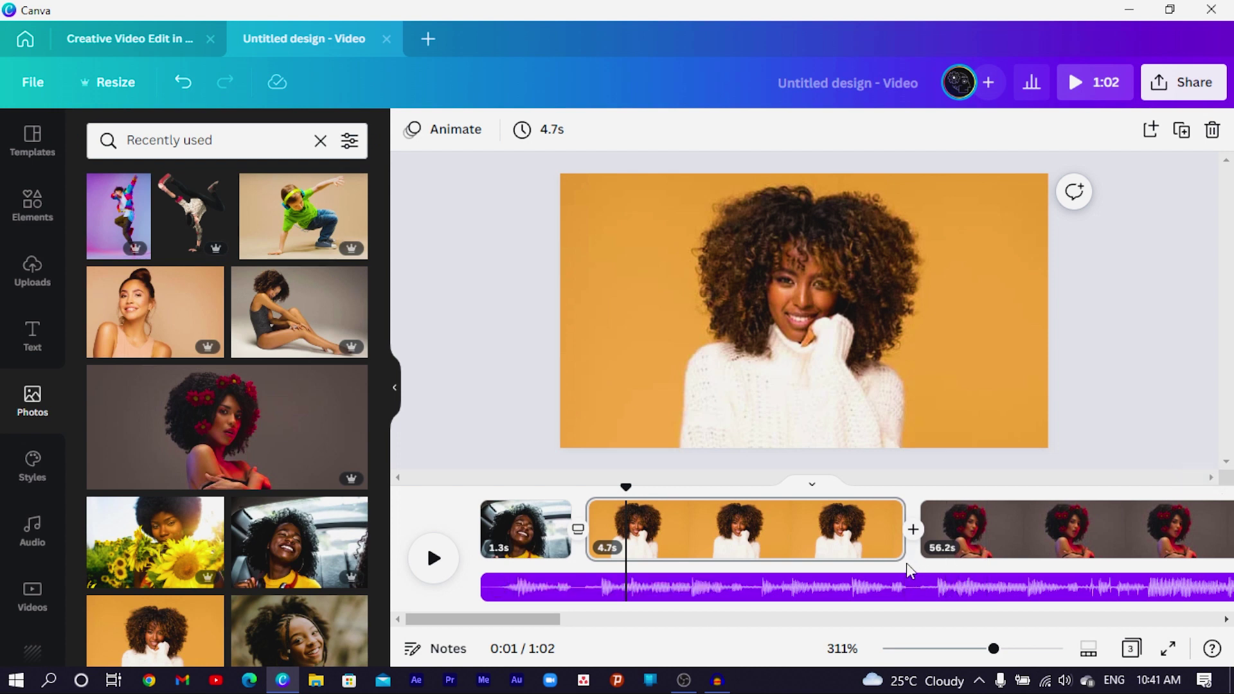
# - Trim the orange portrait page to 0.9s, duplicate it, and place the braided-hair girl photo on the copy
pyautogui.moveTo(902, 534); pyautogui.dragTo(653, 604)
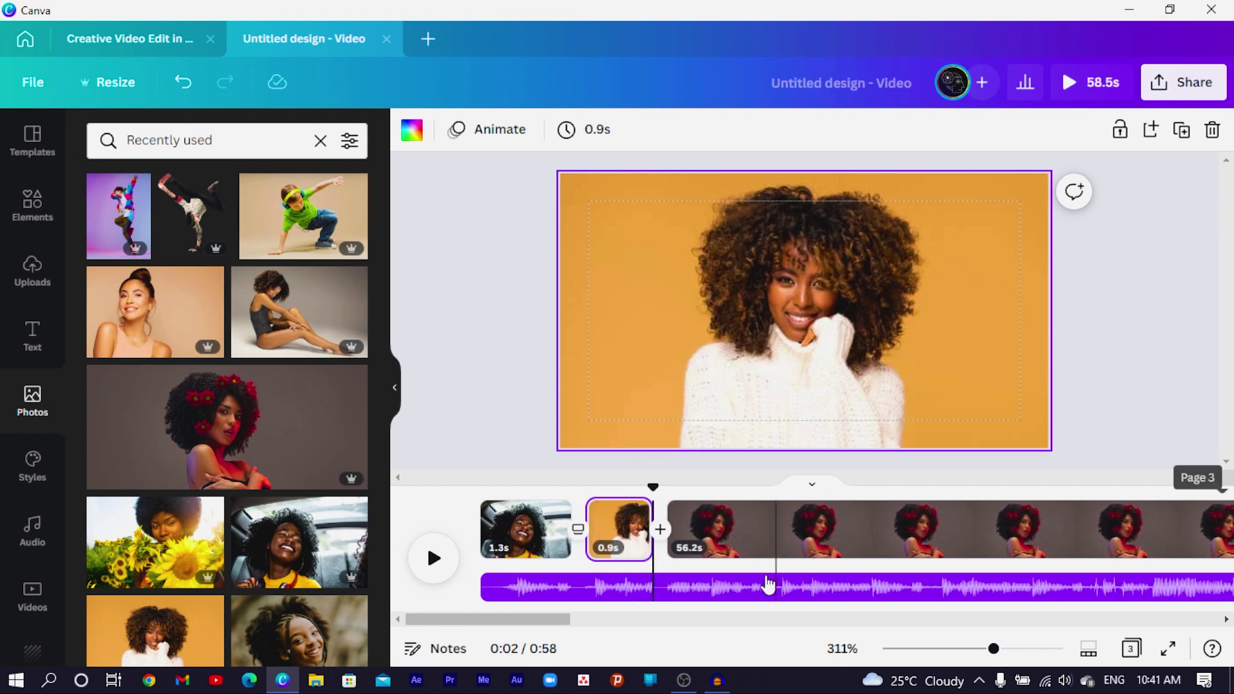
pyautogui.click(632, 514)
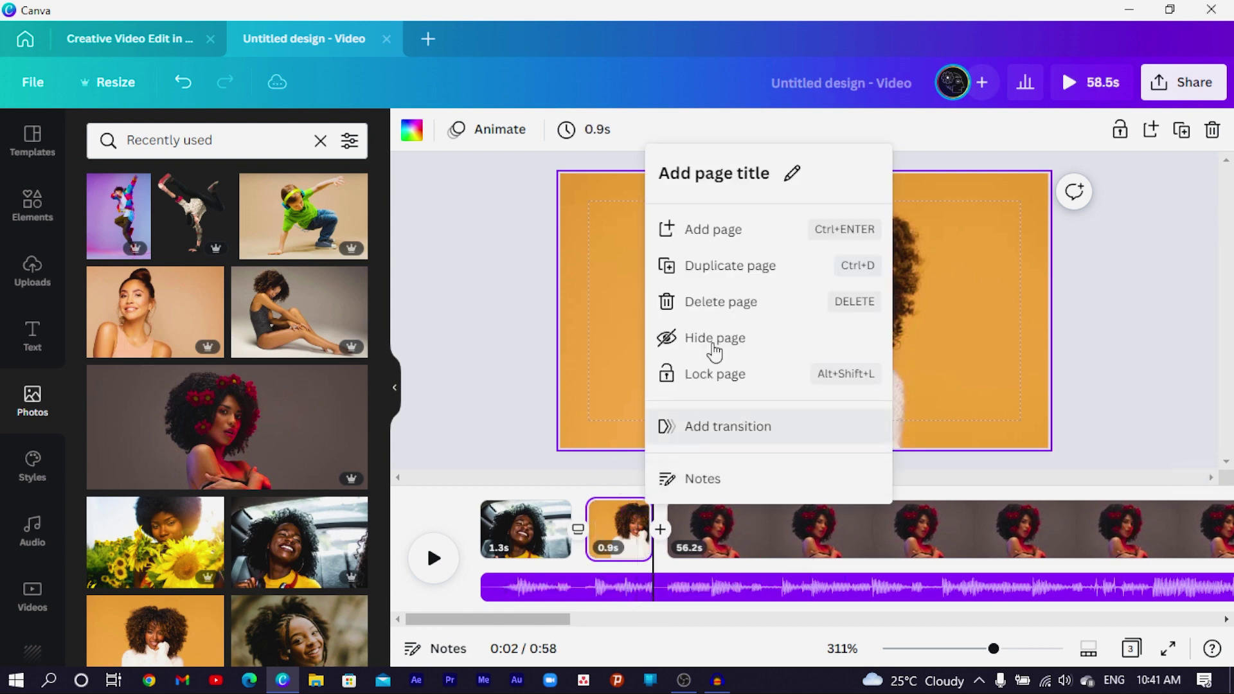
pyautogui.click(700, 265)
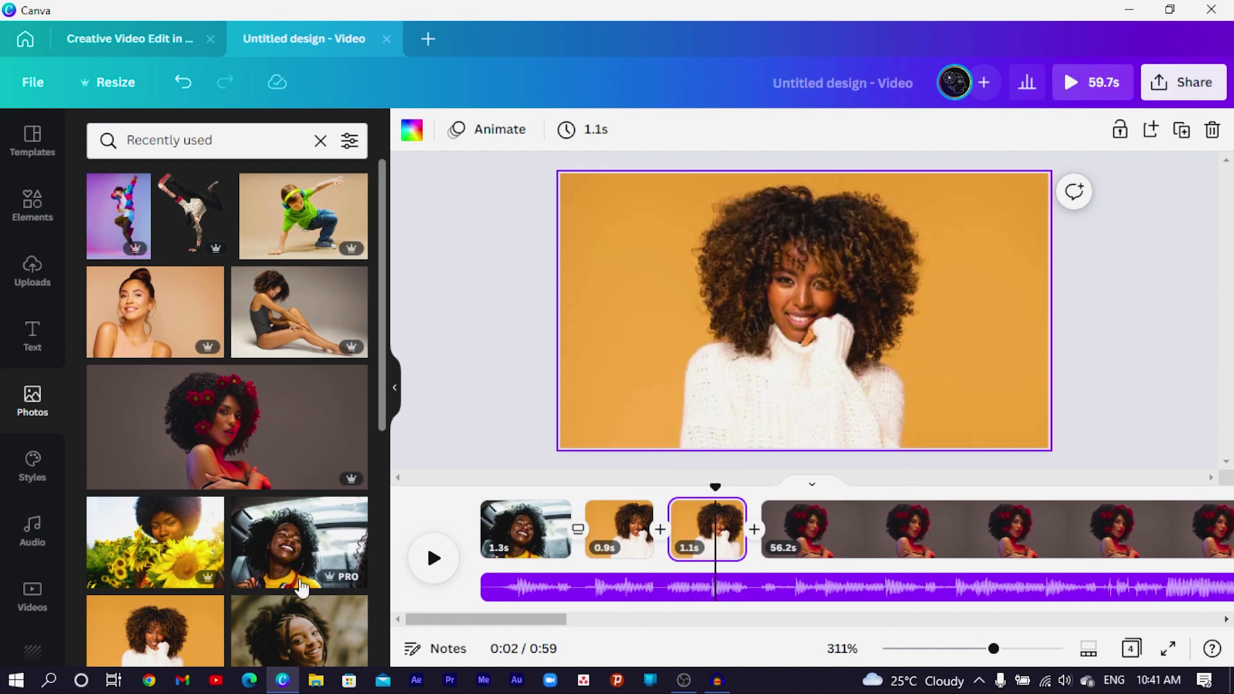
pyautogui.scroll(-4, 328, 577)
pyautogui.moveTo(328, 386); pyautogui.dragTo(566, 344)
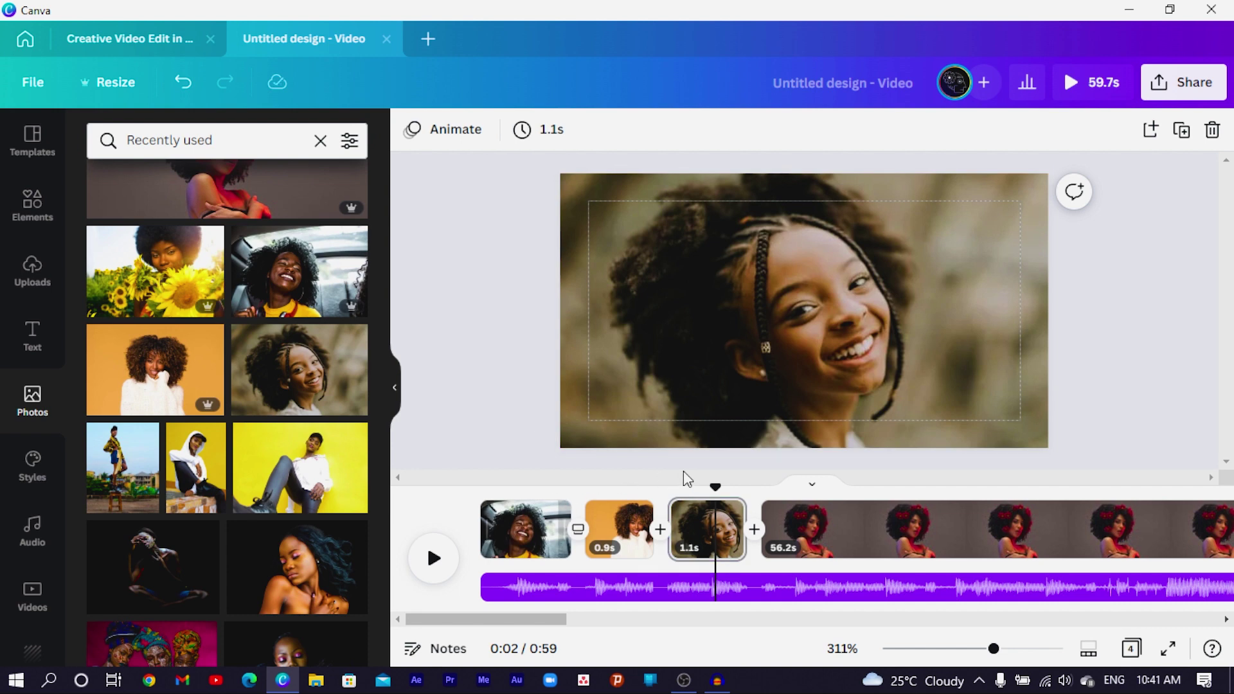
pyautogui.moveTo(713, 487); pyautogui.dragTo(799, 538)
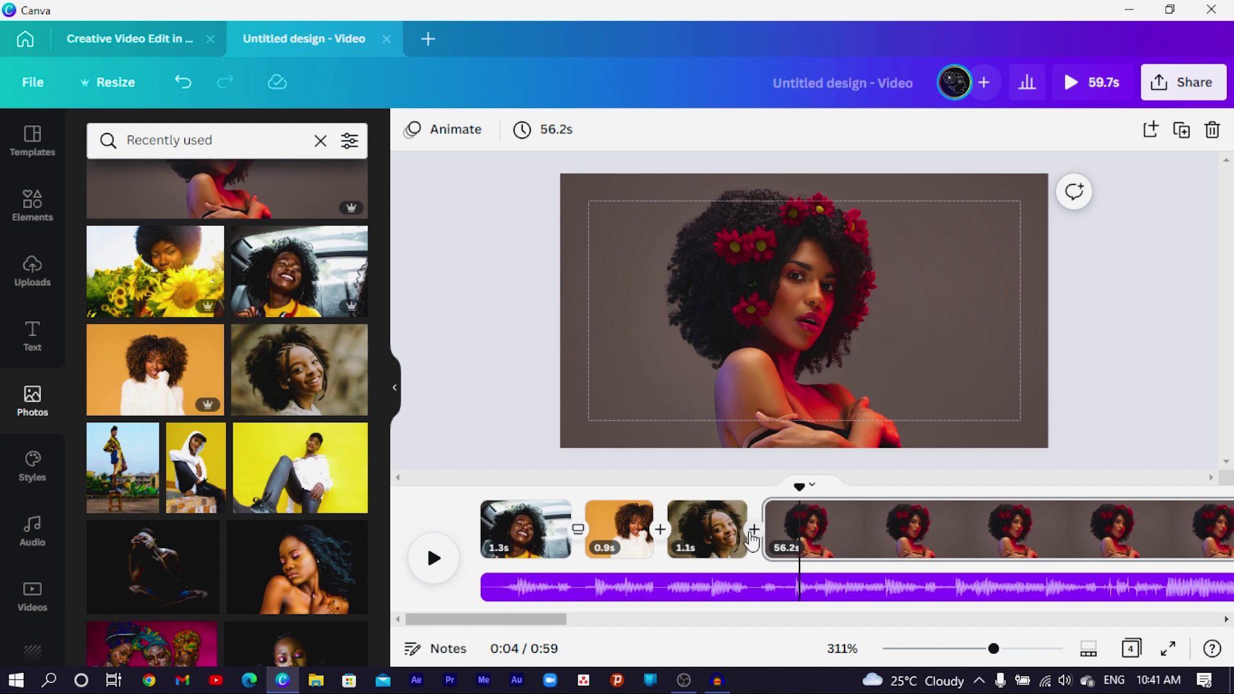
# - Add a blank page after the braided-hair photo page and trim it to 1.8 seconds
pyautogui.click(739, 514)
pyautogui.rightClick(739, 511)
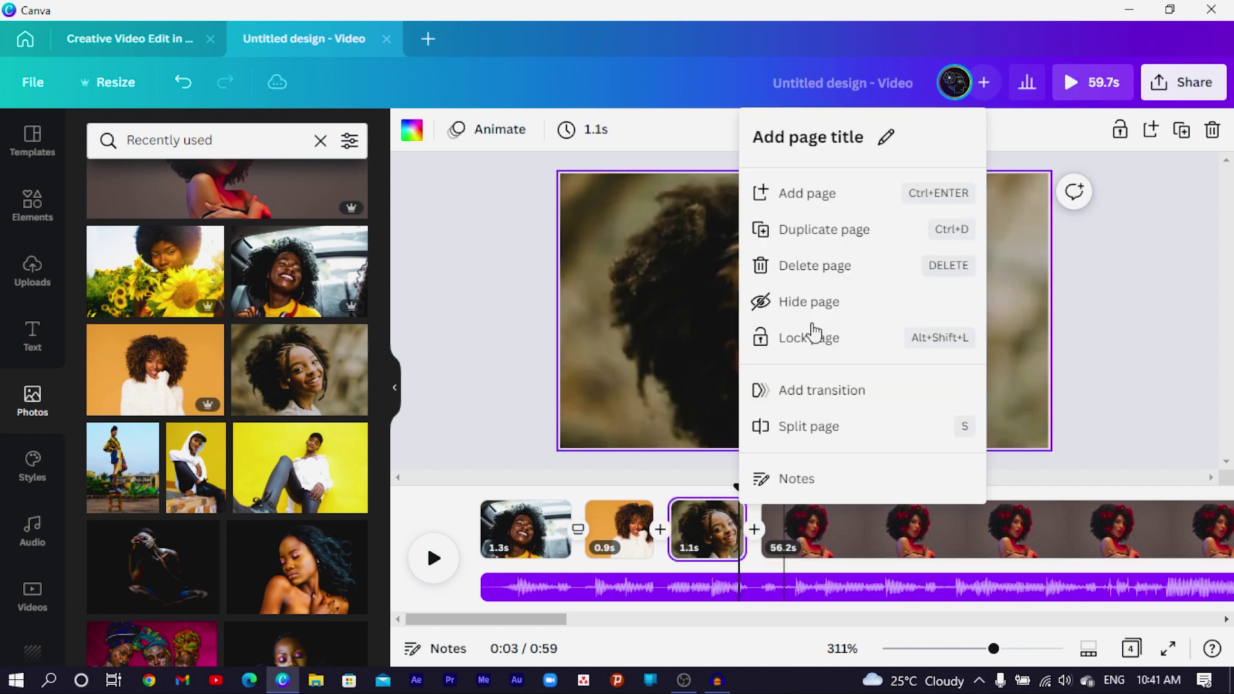
pyautogui.click(814, 201)
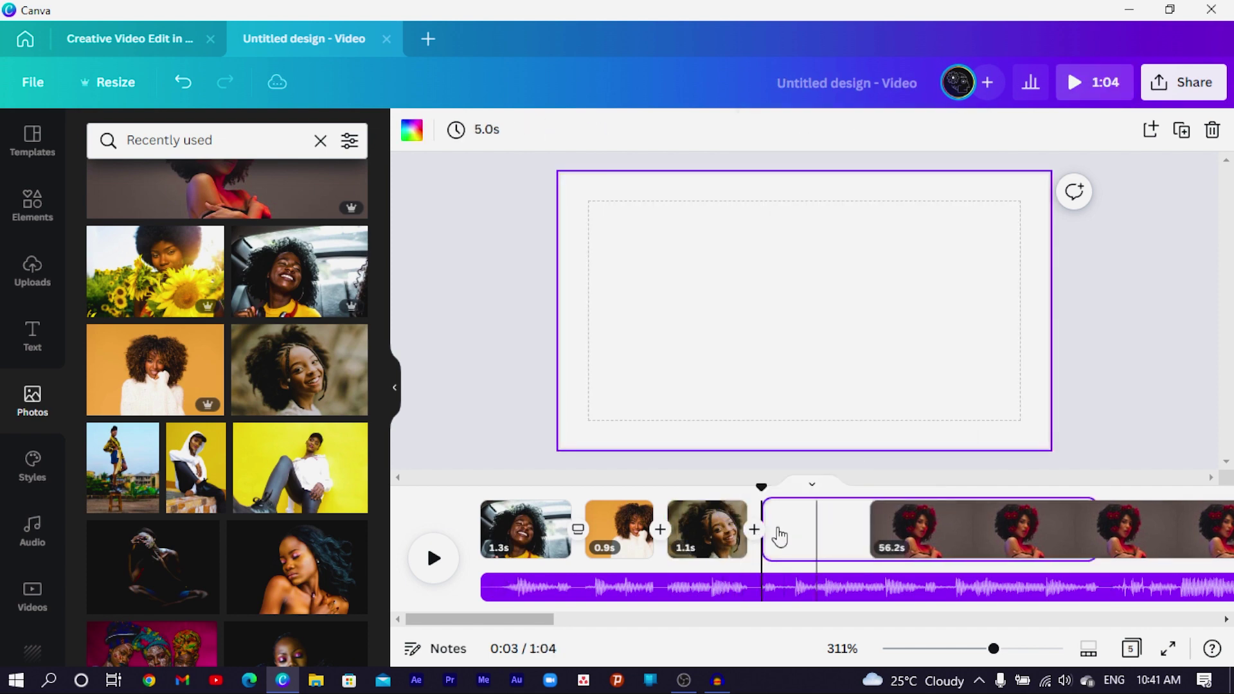
pyautogui.moveTo(1088, 541); pyautogui.dragTo(865, 541)
pyautogui.press('Escape')
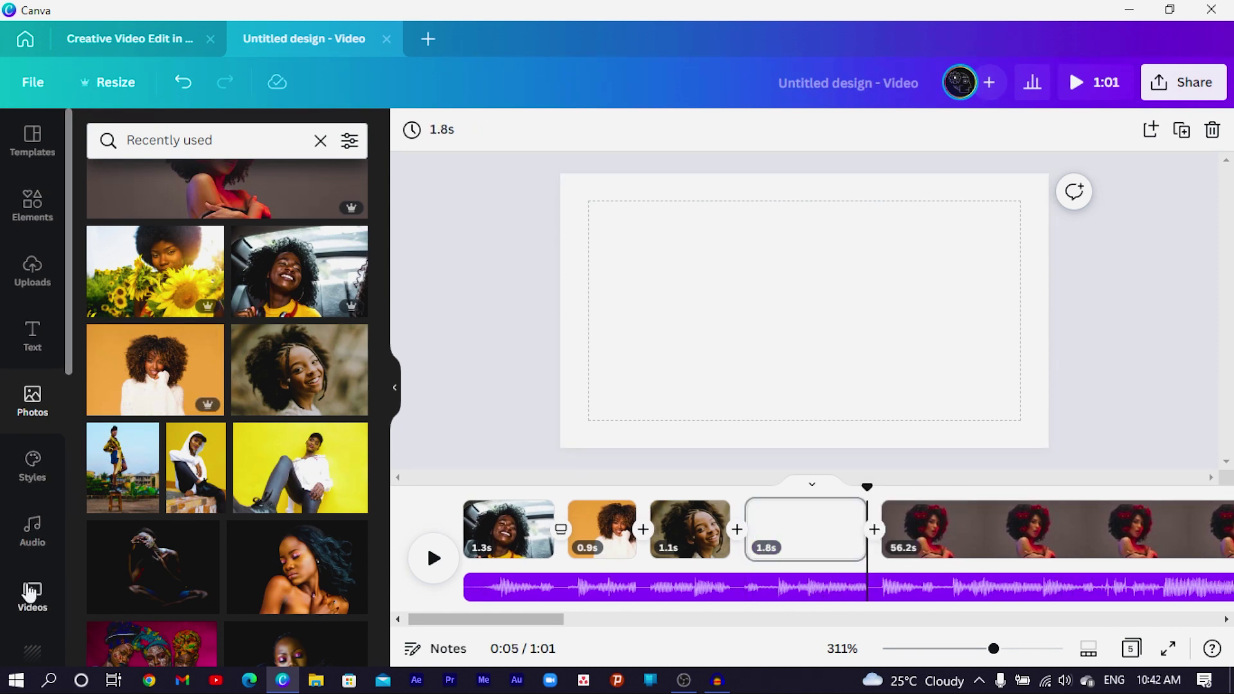
# - Search stock videos for 'gradient' and drop the dark gradient clip onto the empty slide
pyautogui.click(28, 581)
pyautogui.click(203, 141)
pyautogui.write('gradient')
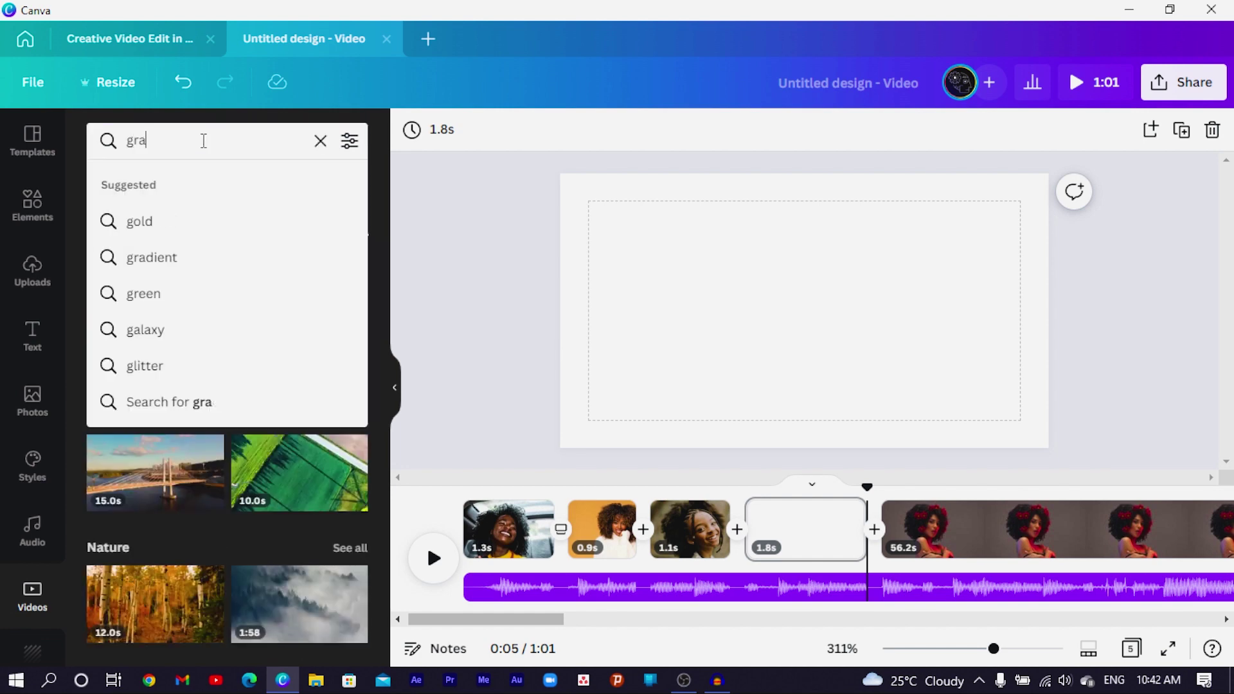
pyautogui.press('Return')
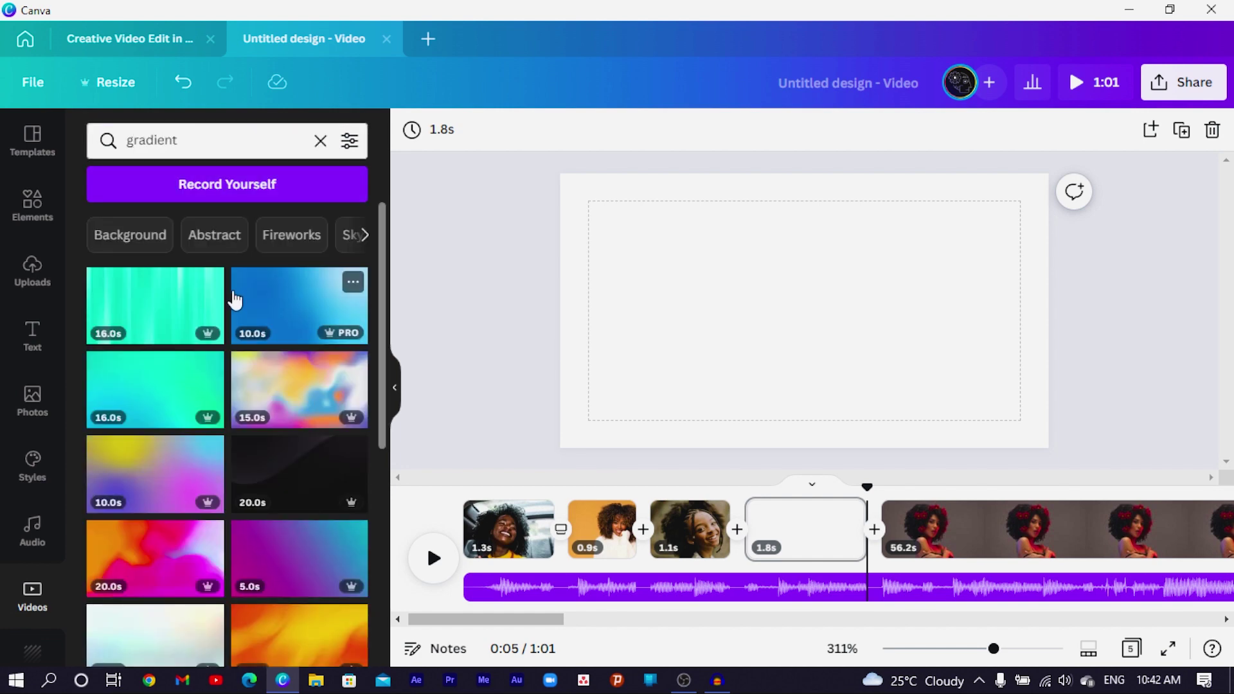
pyautogui.scroll(-10, 231, 297)
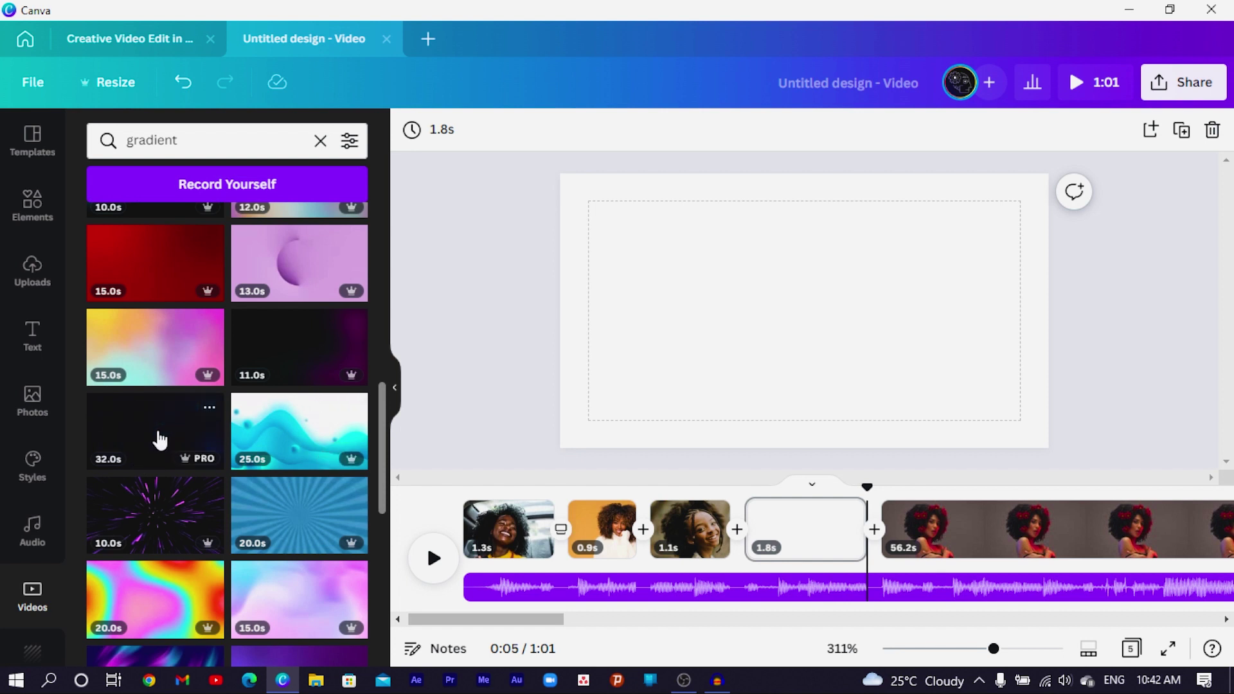
pyautogui.moveTo(160, 440); pyautogui.dragTo(876, 524)
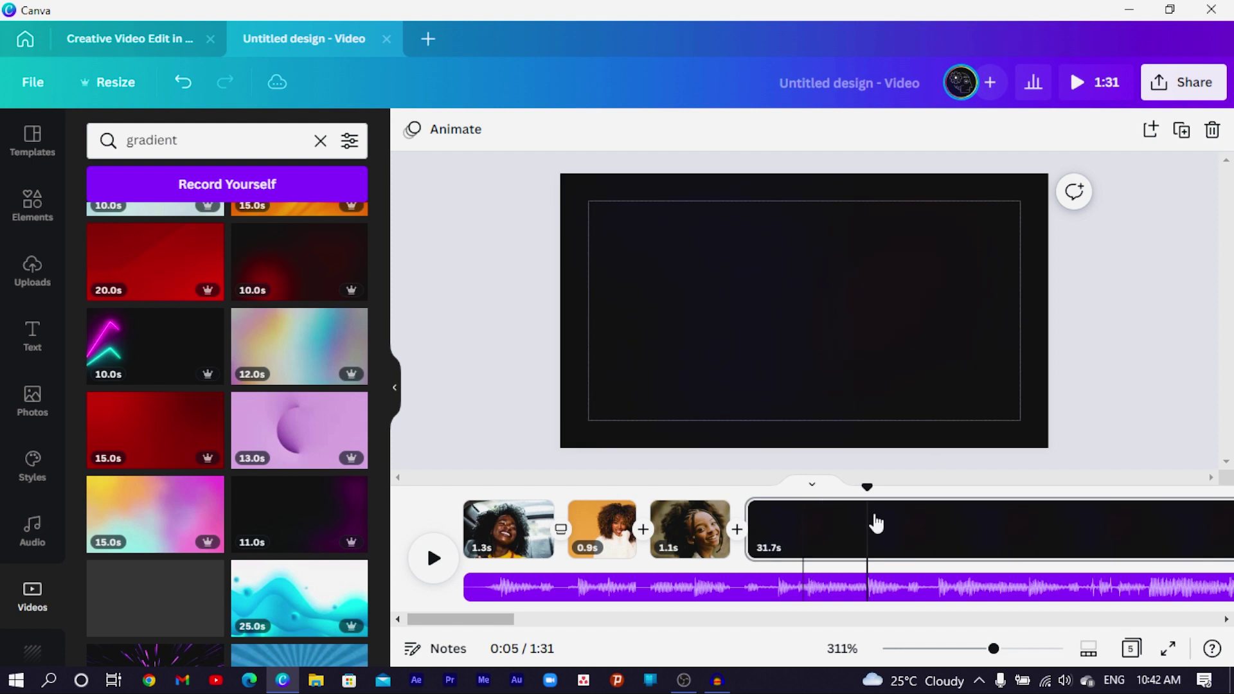
# - Trim the dark gradient clip in the timeline to about 1.9 seconds
pyautogui.hscroll(2, 818, 534)
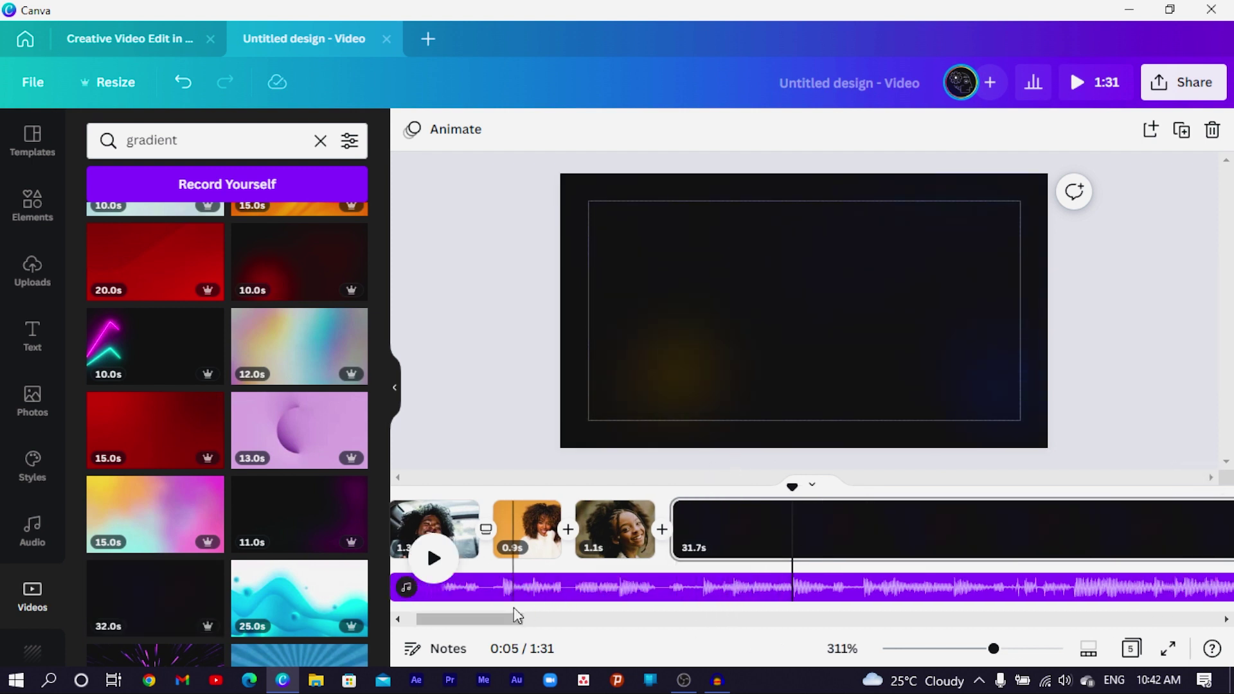
pyautogui.moveTo(517, 615); pyautogui.dragTo(732, 604)
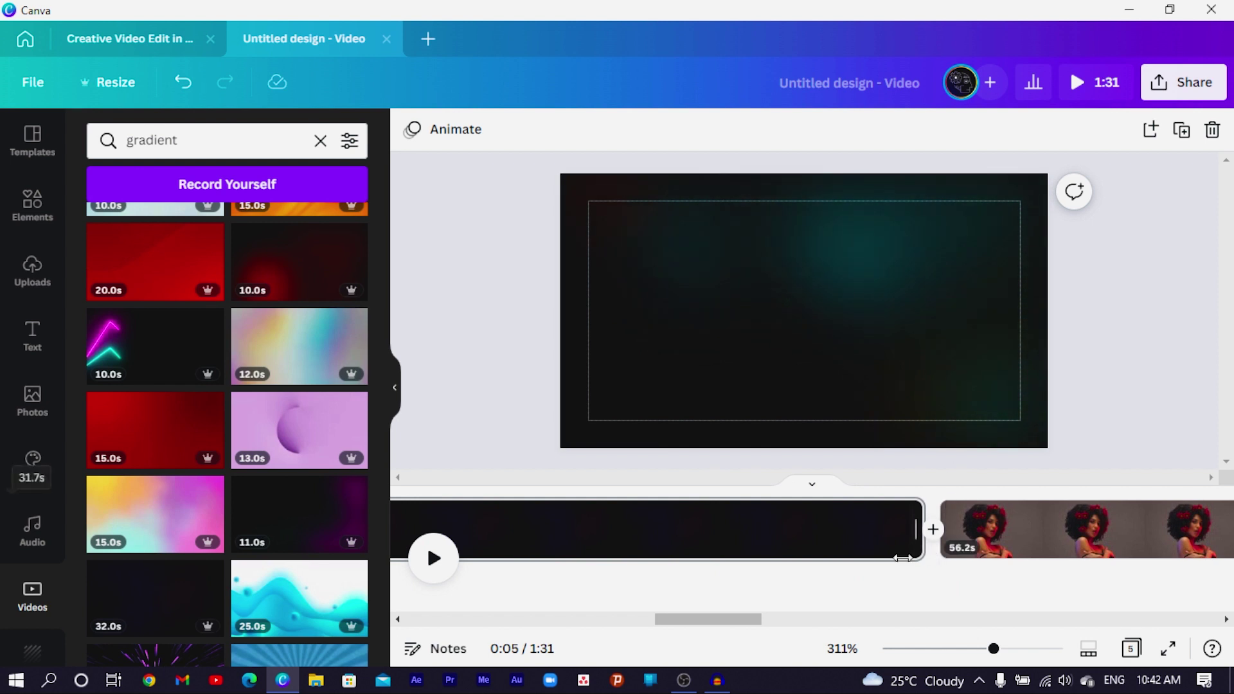
pyautogui.moveTo(903, 557); pyautogui.dragTo(426, 558)
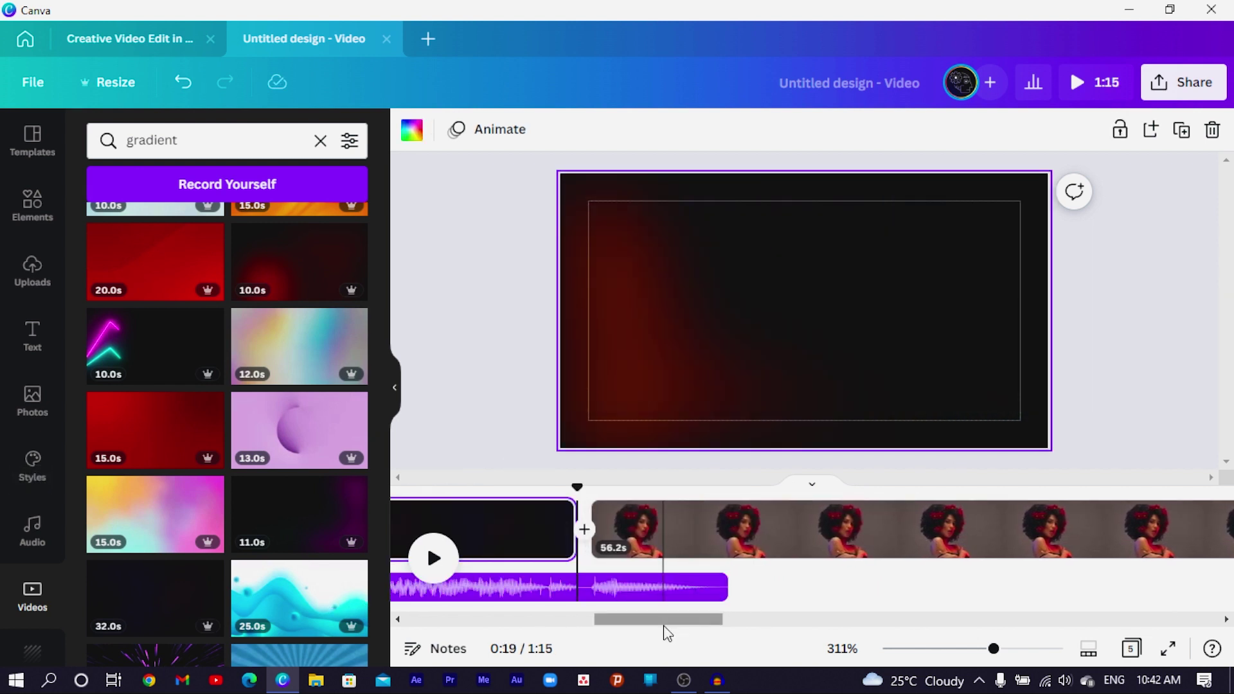
pyautogui.moveTo(664, 626); pyautogui.dragTo(598, 626)
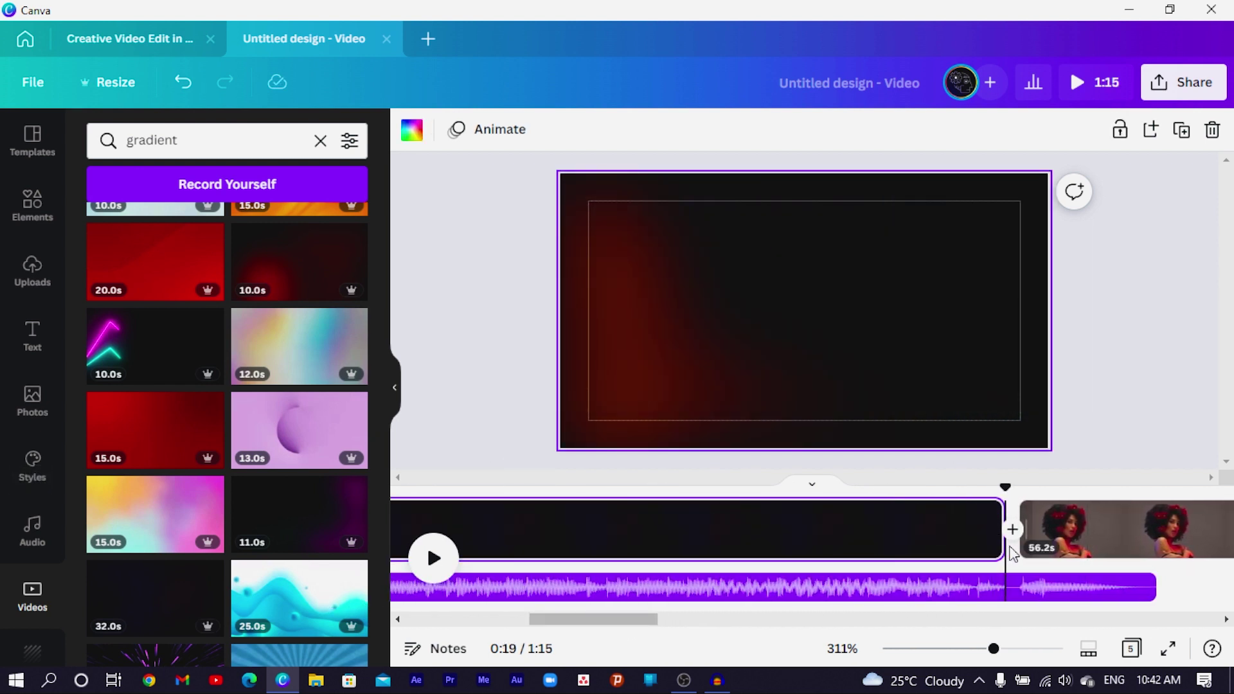
pyautogui.moveTo(995, 544); pyautogui.dragTo(504, 544)
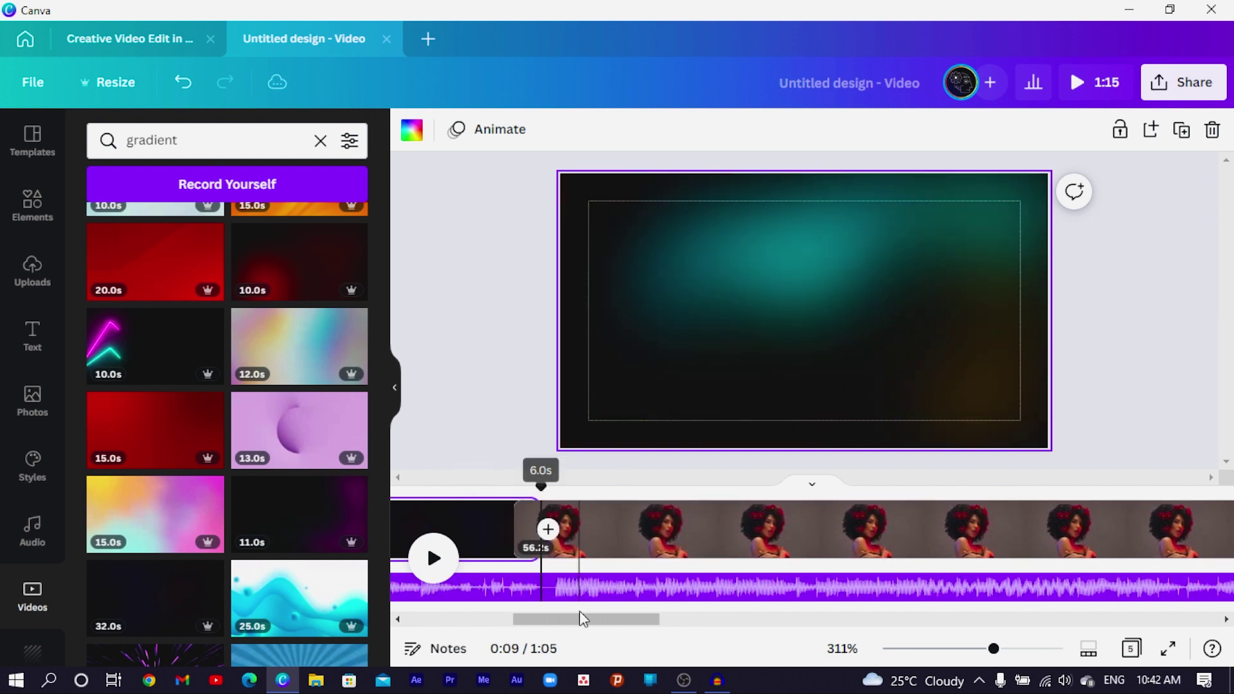
pyautogui.moveTo(571, 621); pyautogui.dragTo(511, 621)
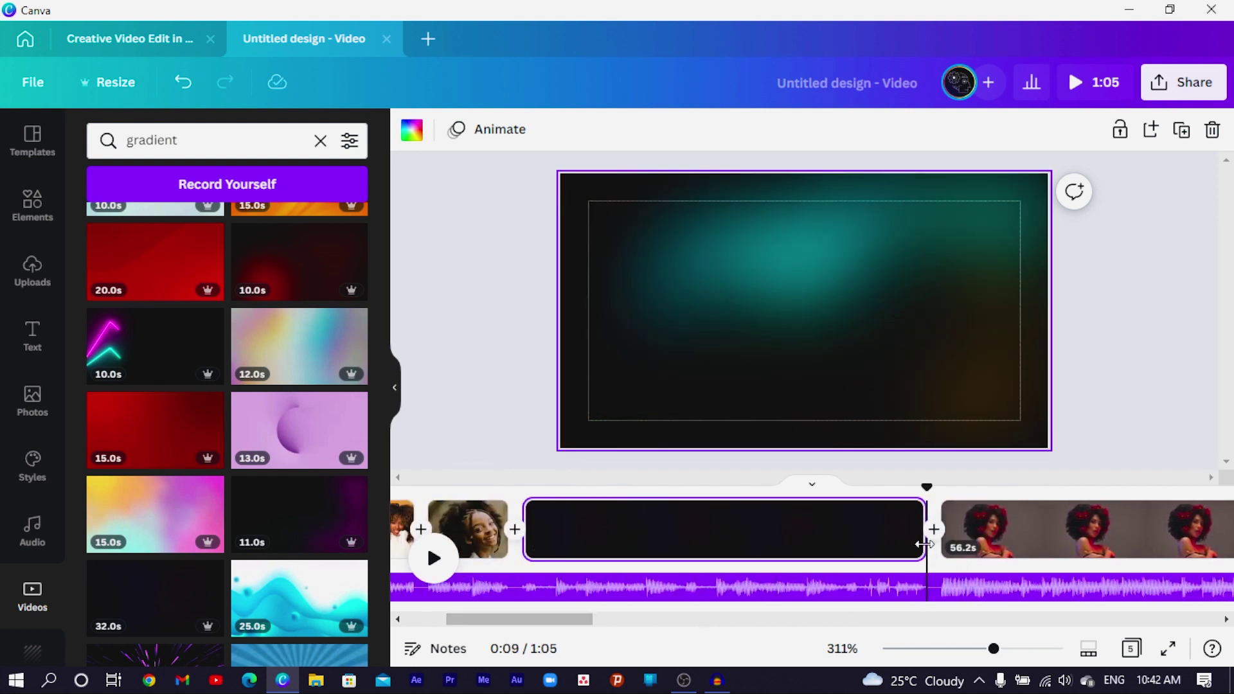
pyautogui.moveTo(797, 572); pyautogui.dragTo(653, 590)
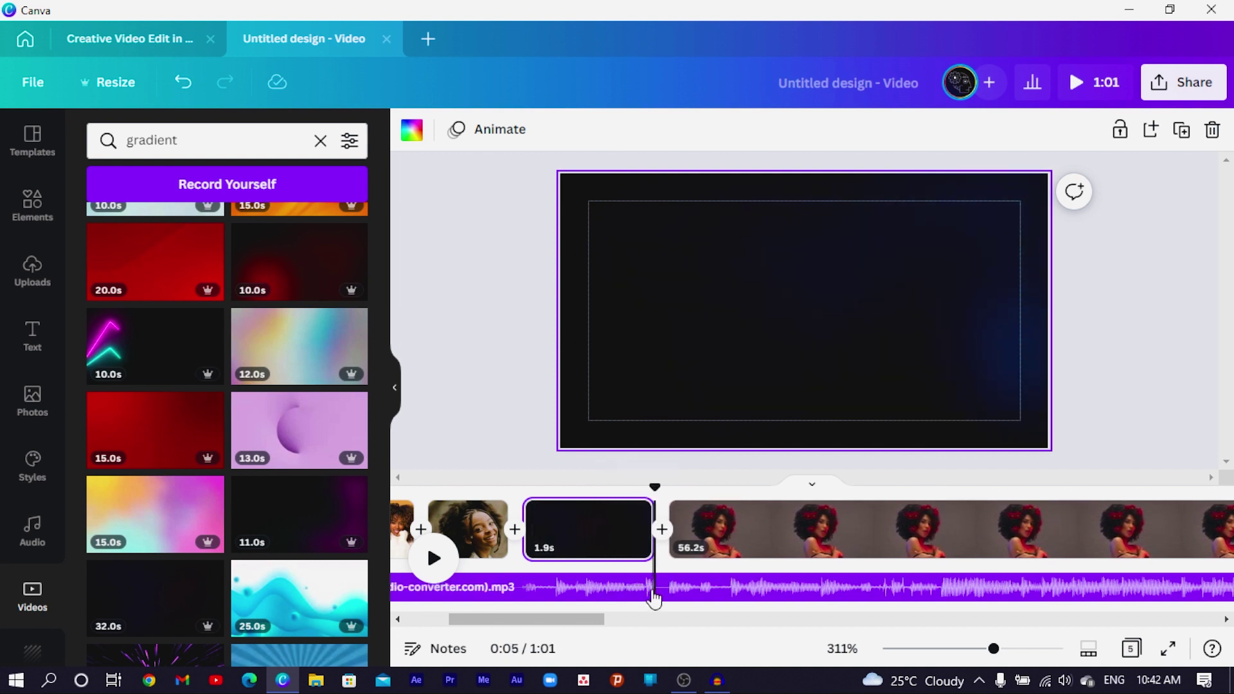
# - Add a text box reading a capital U and enlarge it to size 681 on the dark slide
pyautogui.click(806, 266)
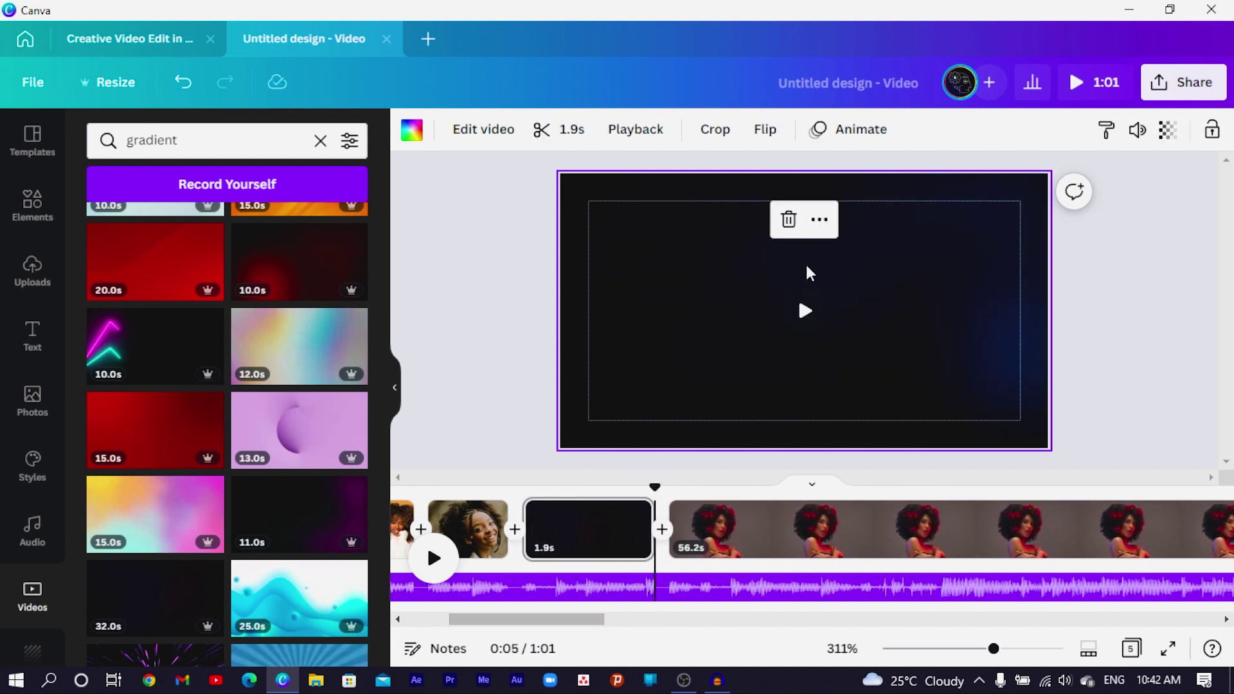
pyautogui.press('t')
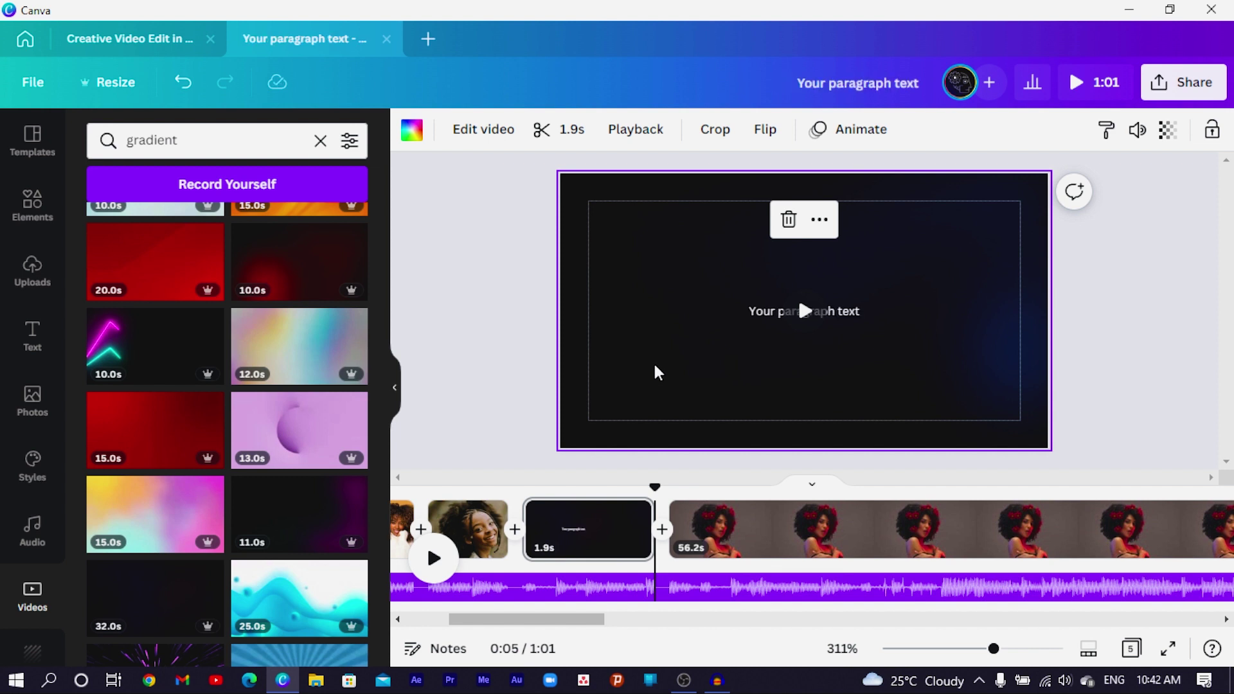
pyautogui.click(757, 310)
pyautogui.click(757, 311)
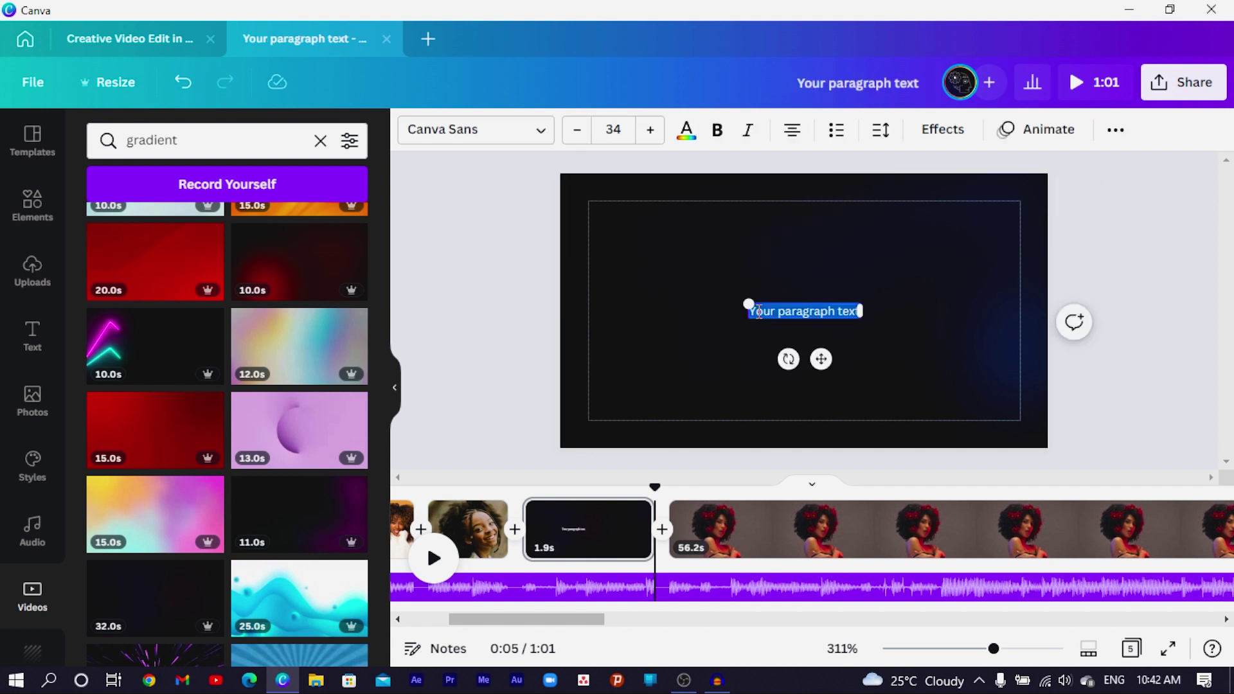
pyautogui.write('u')
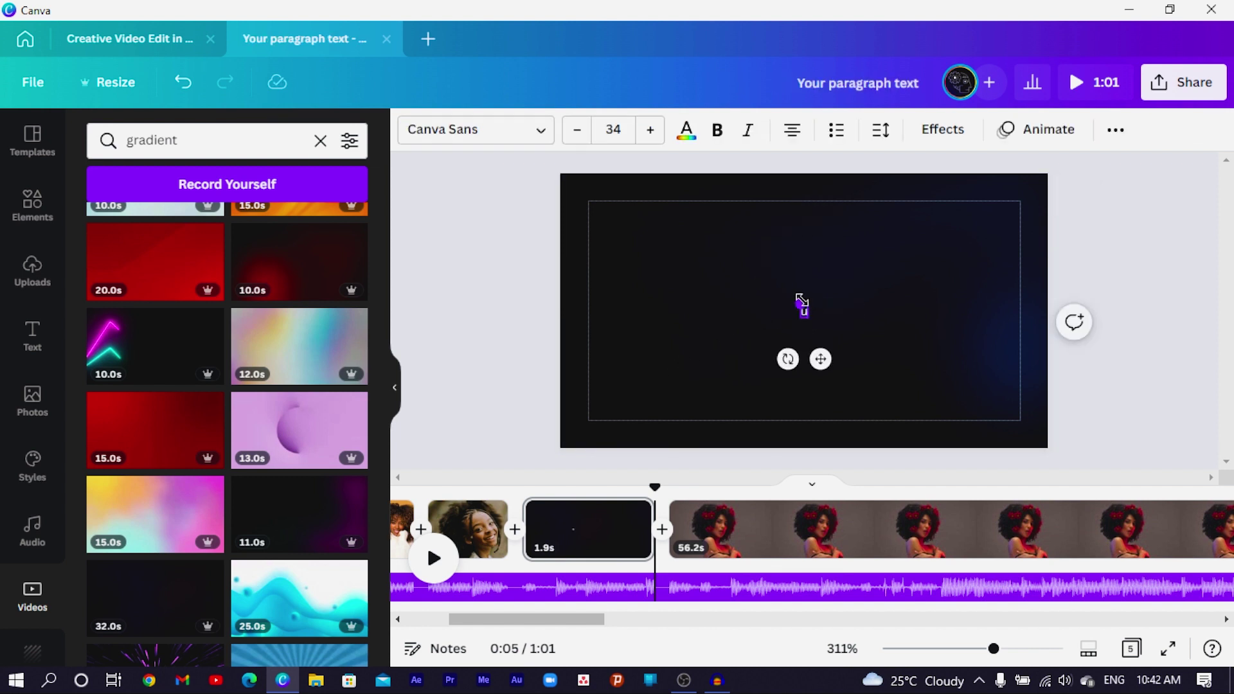
pyautogui.moveTo(801, 303); pyautogui.dragTo(681, 209)
pyautogui.hotkey('ctrl', 'a')
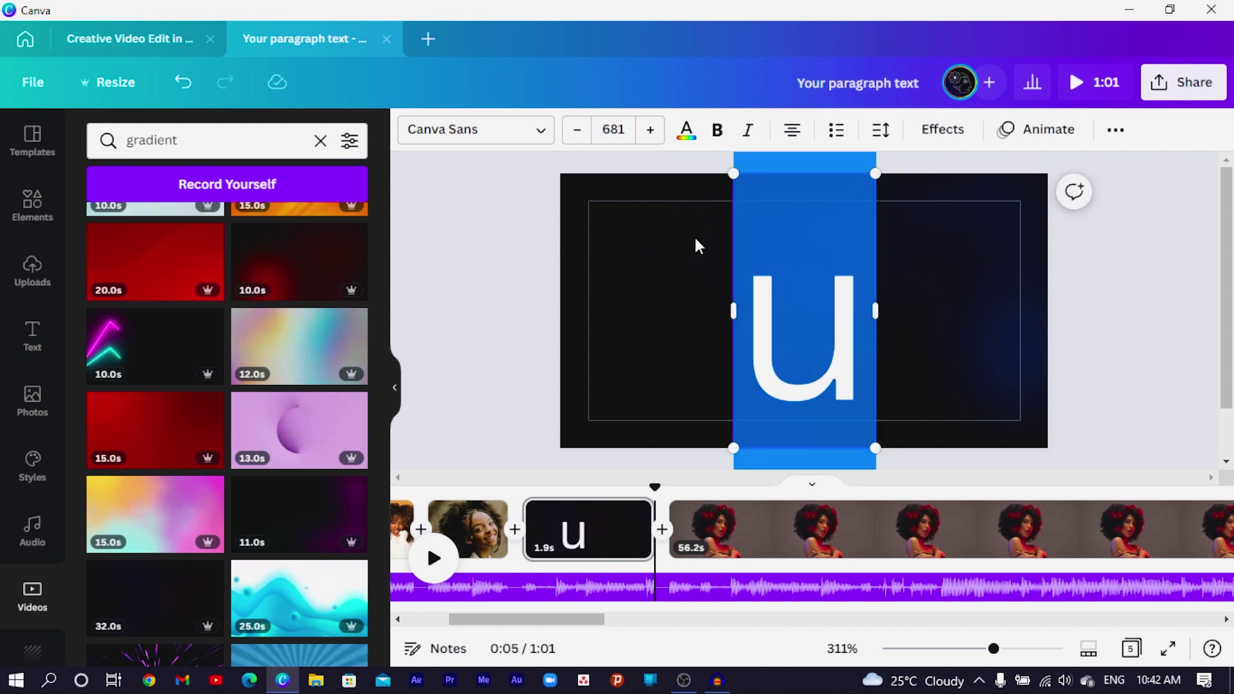
pyautogui.write('U')
# - Search the font list for POPPINS for the U
pyautogui.hotkey('ctrl', 'a')
pyautogui.click(479, 135)
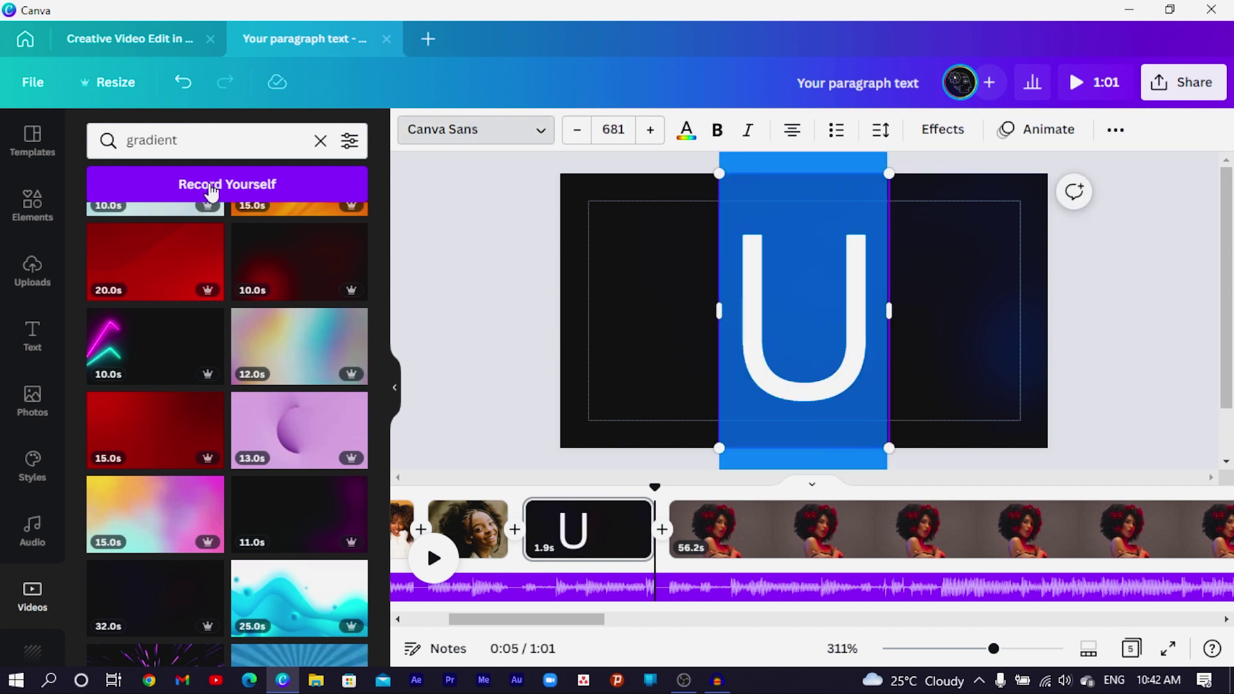
pyautogui.write('PO')
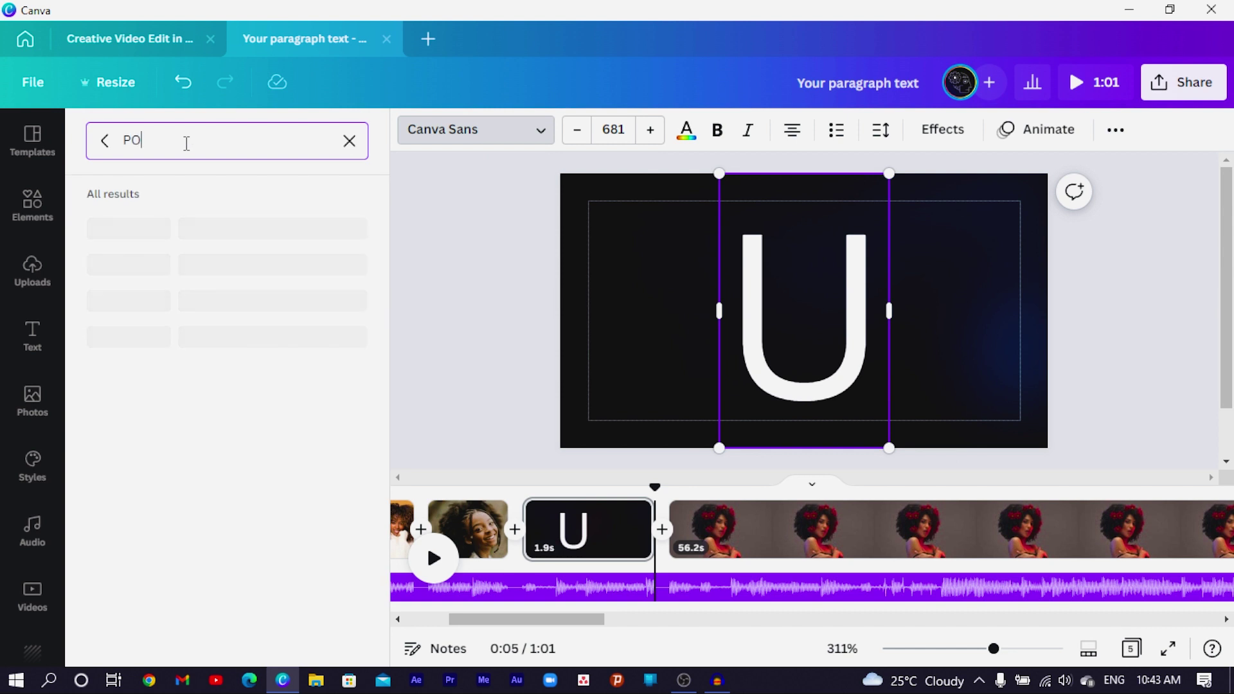
pyautogui.write('PPINS')
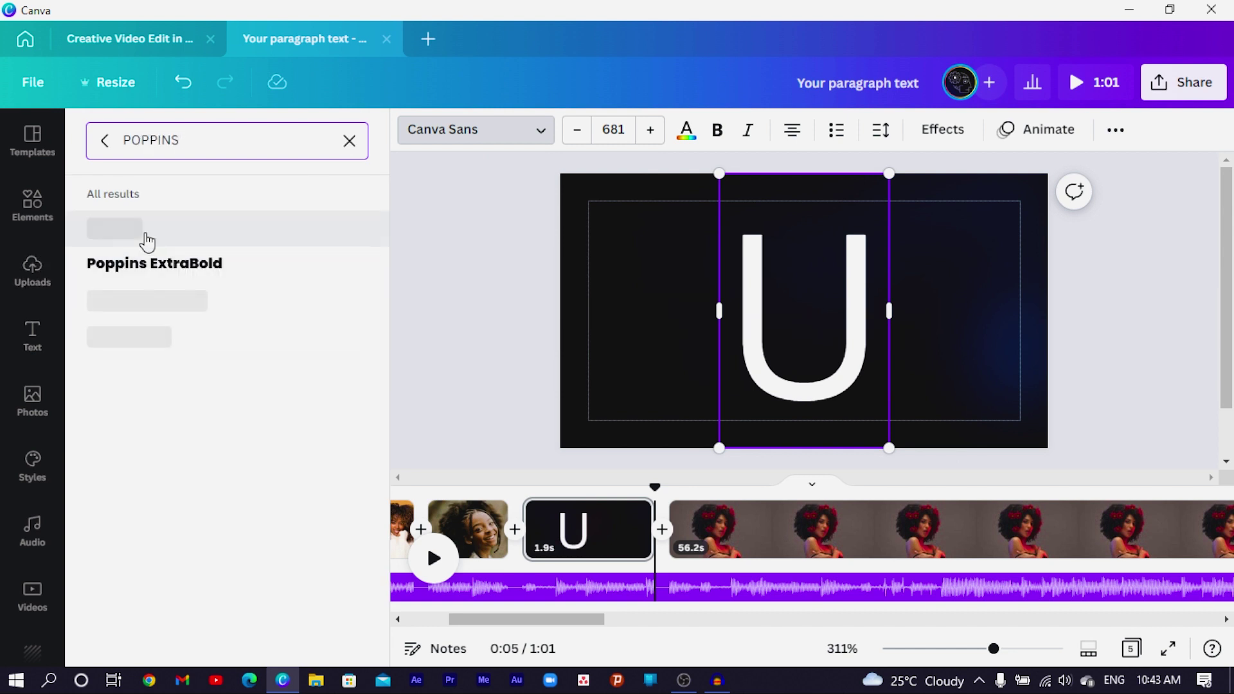
# - Apply Poppins ExtraBold to the U and lower its transparency so it appears faint grey
pyautogui.click(138, 275)
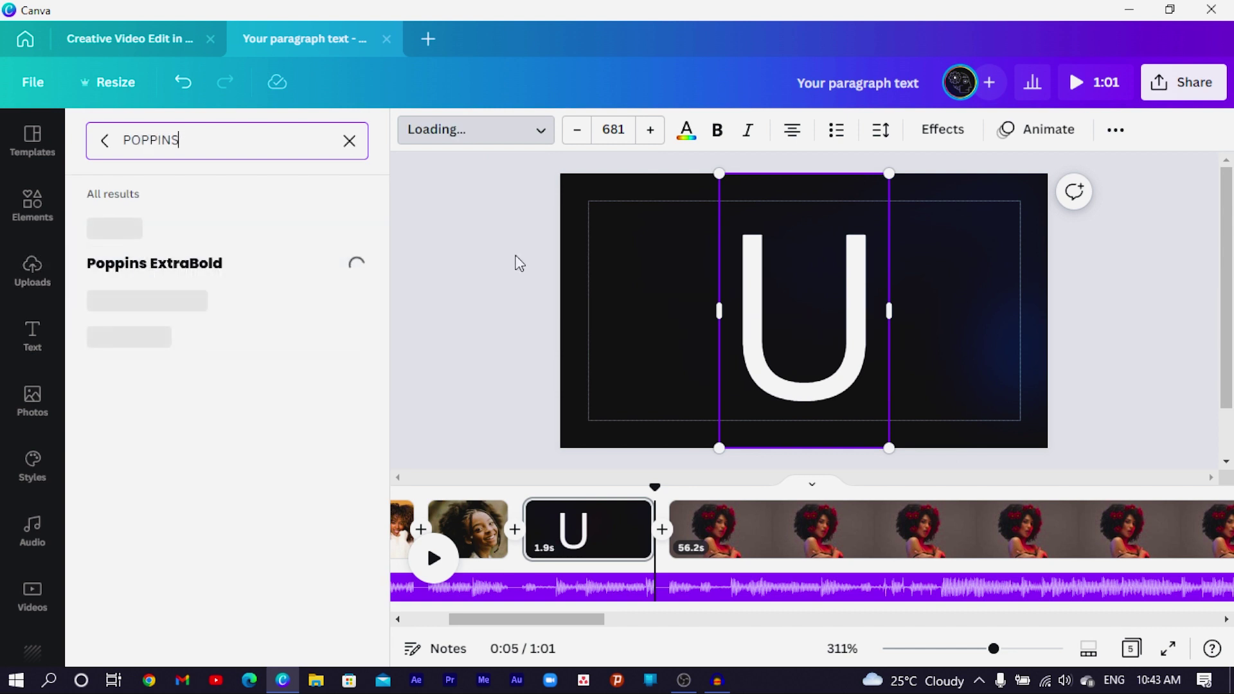
pyautogui.click(476, 315)
pyautogui.click(872, 254)
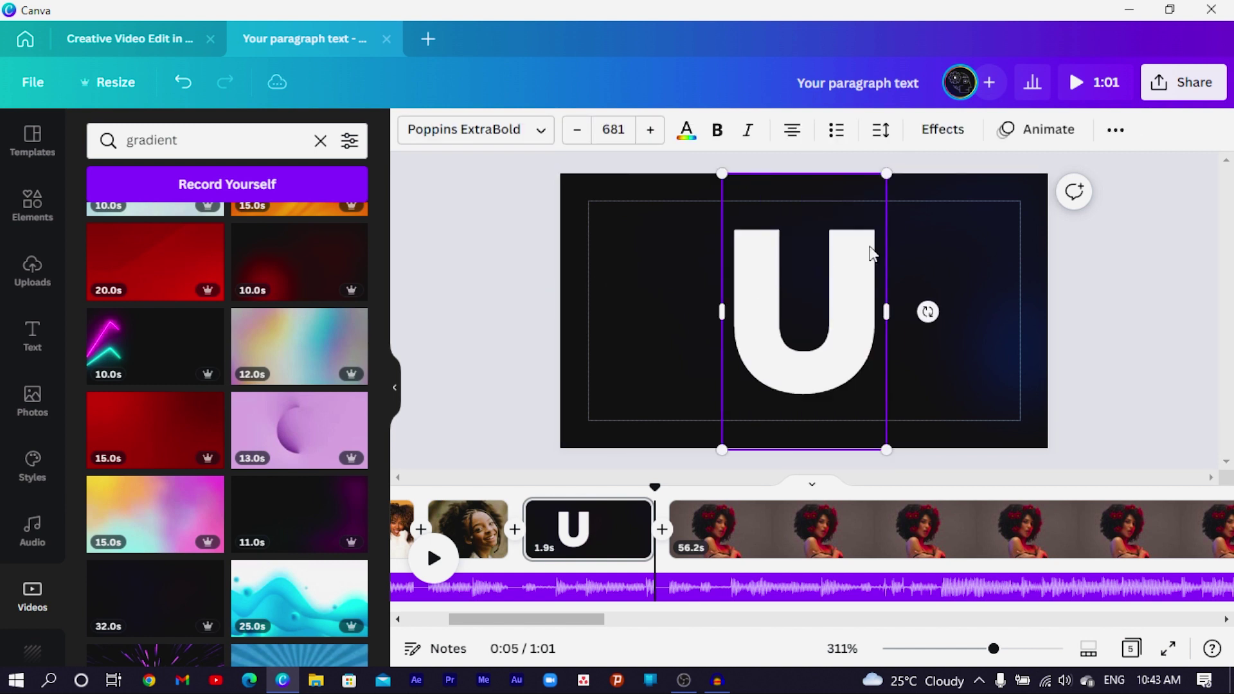
pyautogui.click(1117, 131)
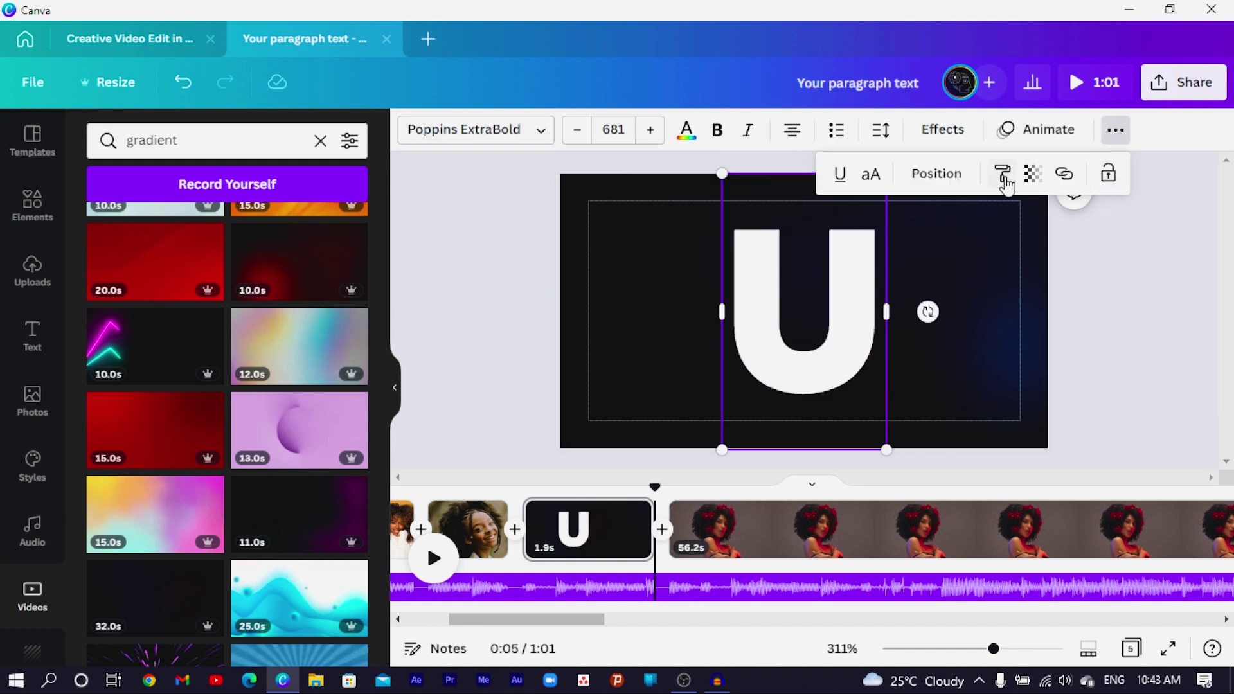
pyautogui.click(1031, 175)
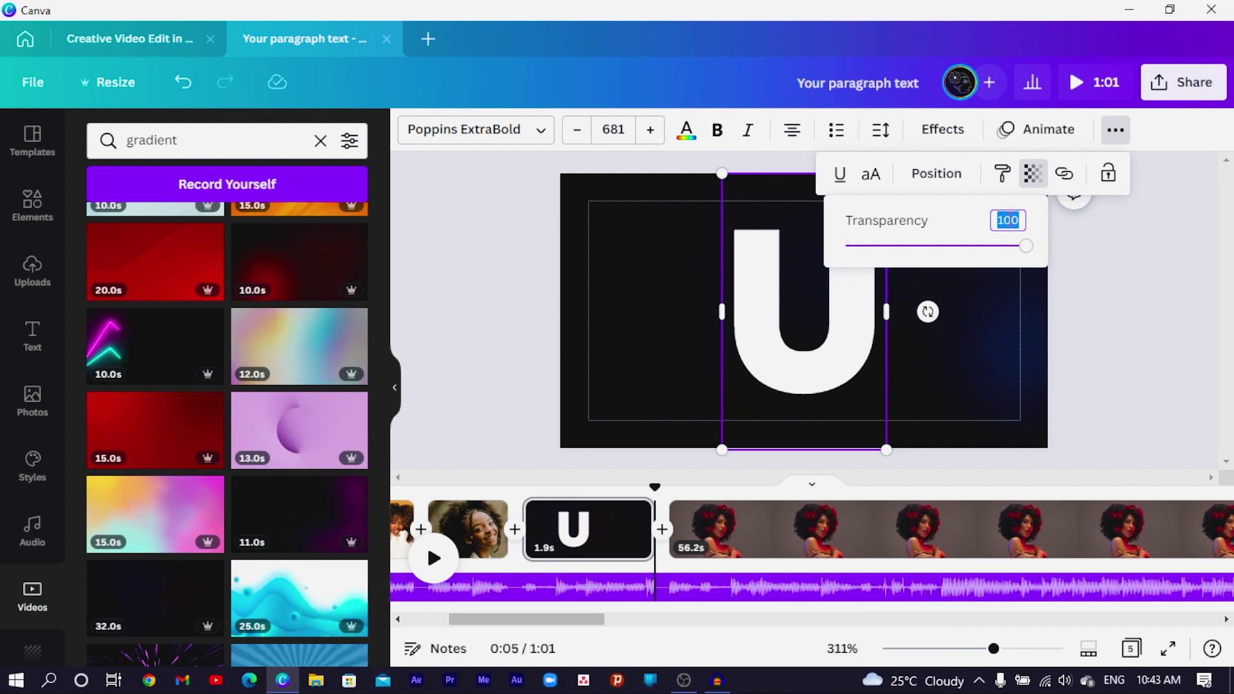
pyautogui.press('BackSpace')
pyautogui.click(944, 247)
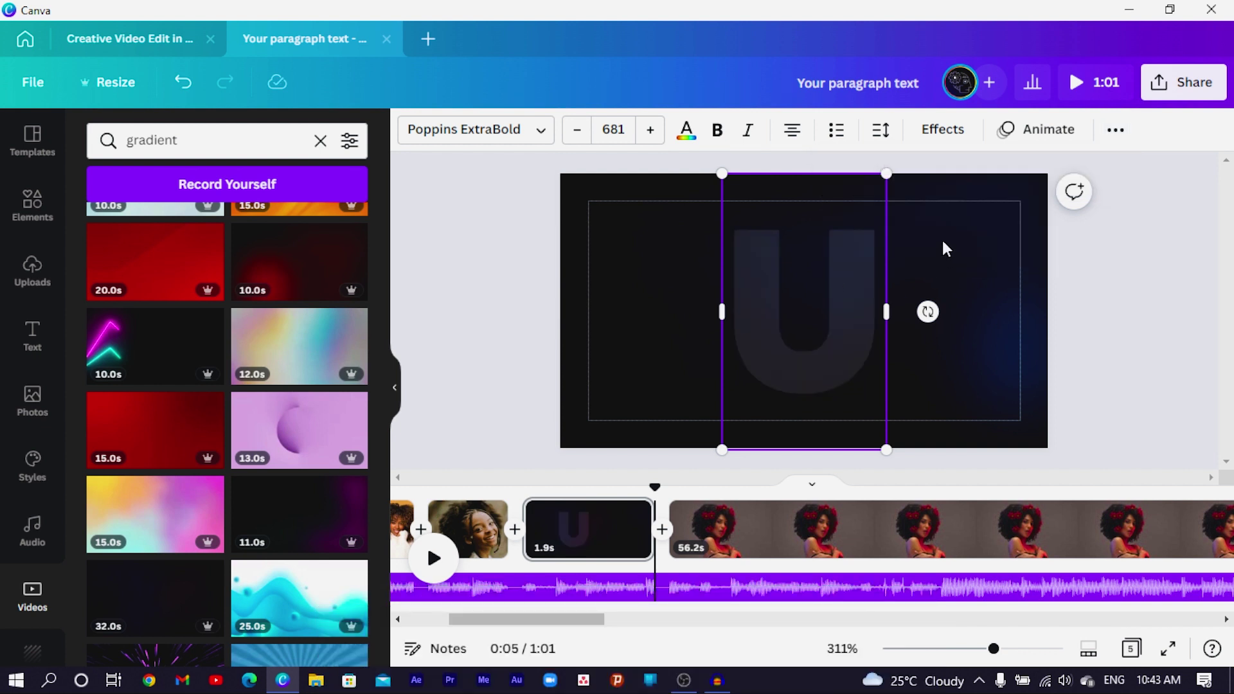
# - Resize the UNIQUE text box to size 274 and centre it on the slide
pyautogui.click(496, 370)
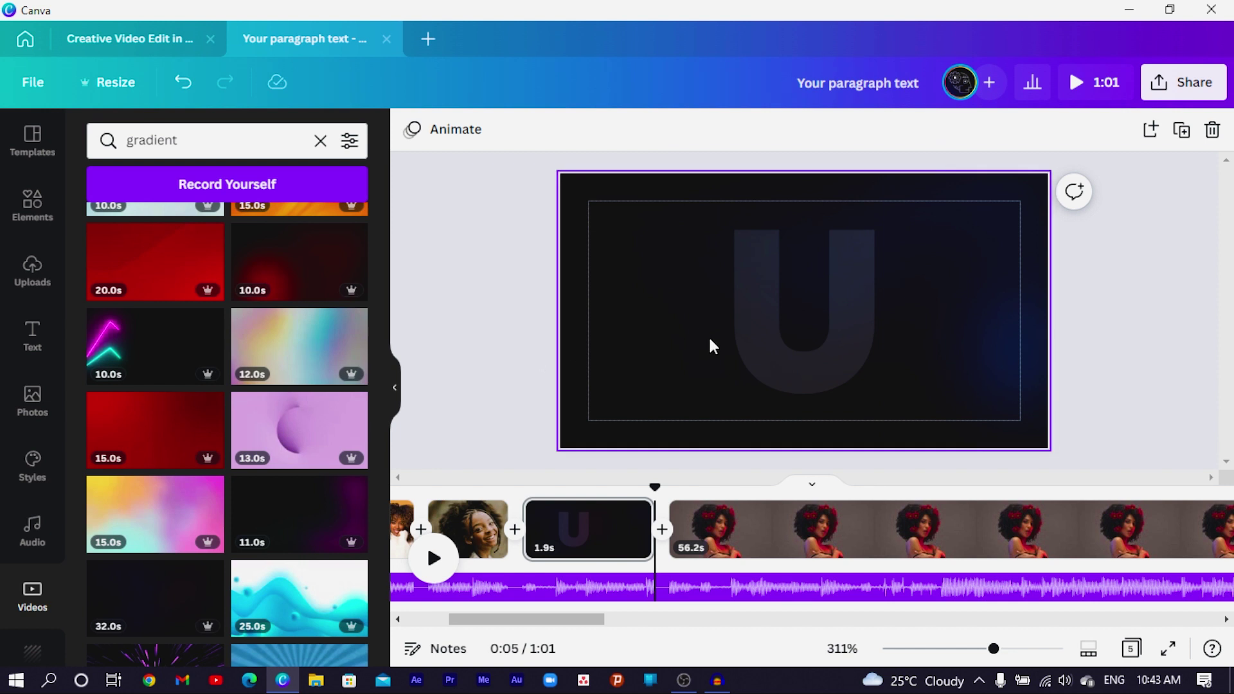
pyautogui.click(816, 308)
pyautogui.doubleClick(816, 307)
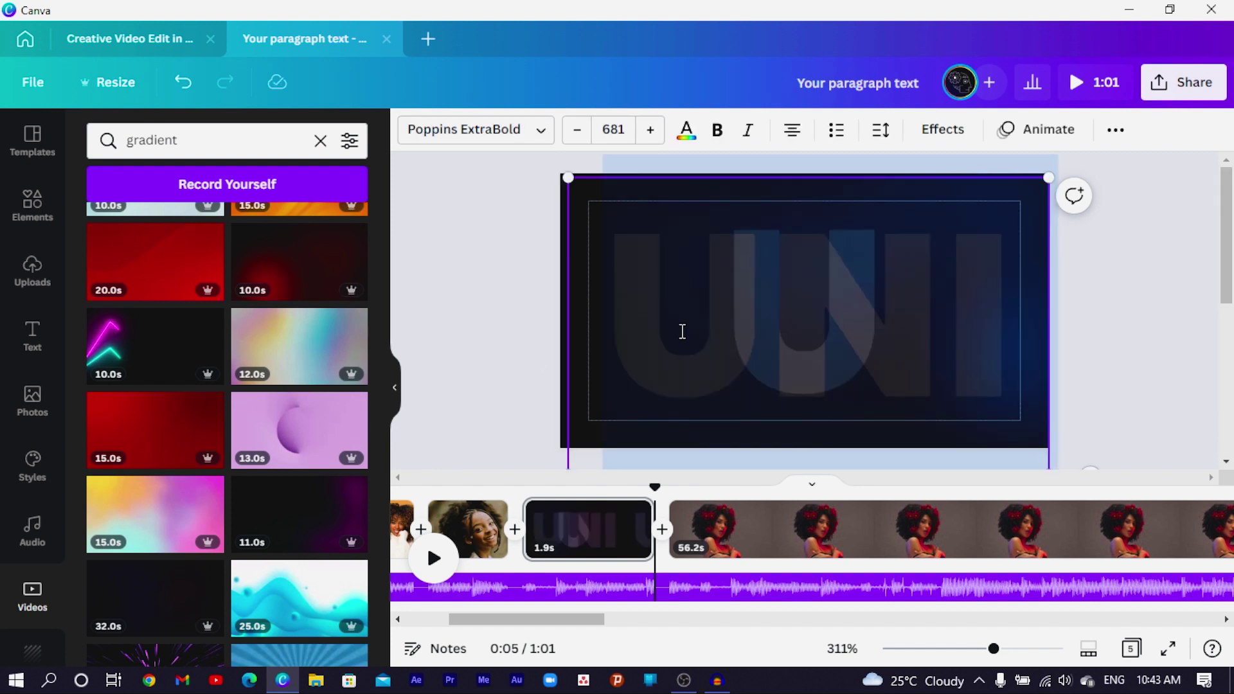
pyautogui.press('Escape')
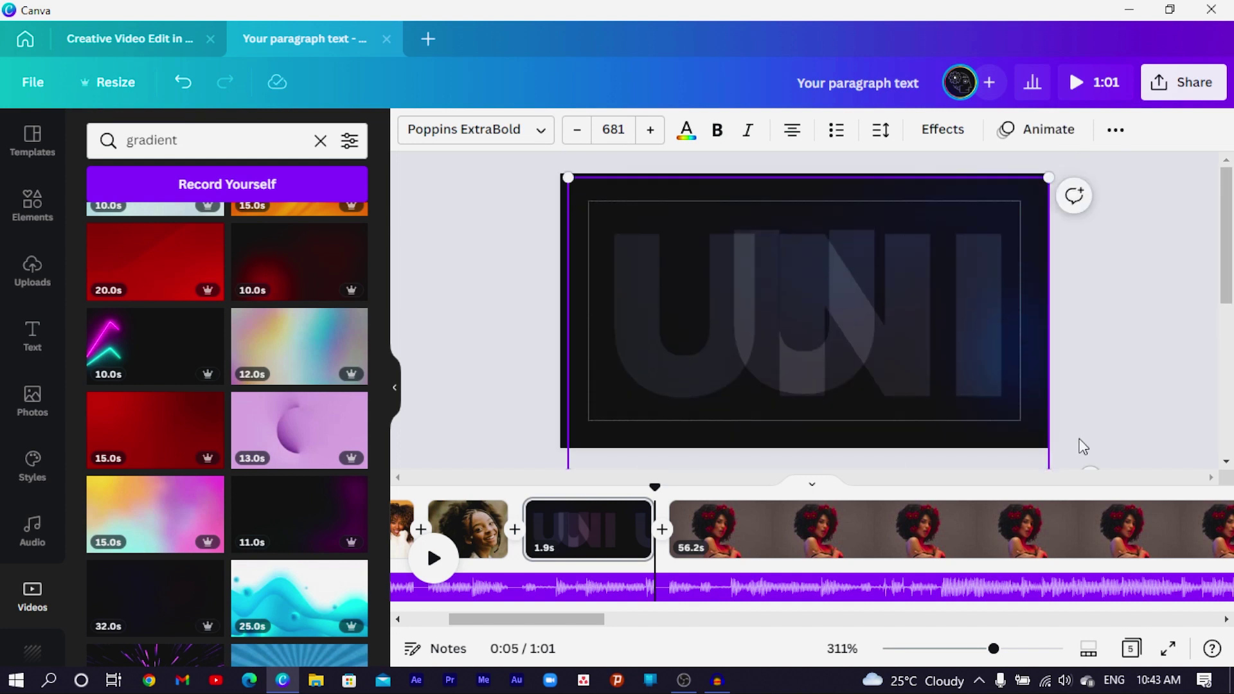
pyautogui.moveTo(1052, 456); pyautogui.dragTo(1217, 370)
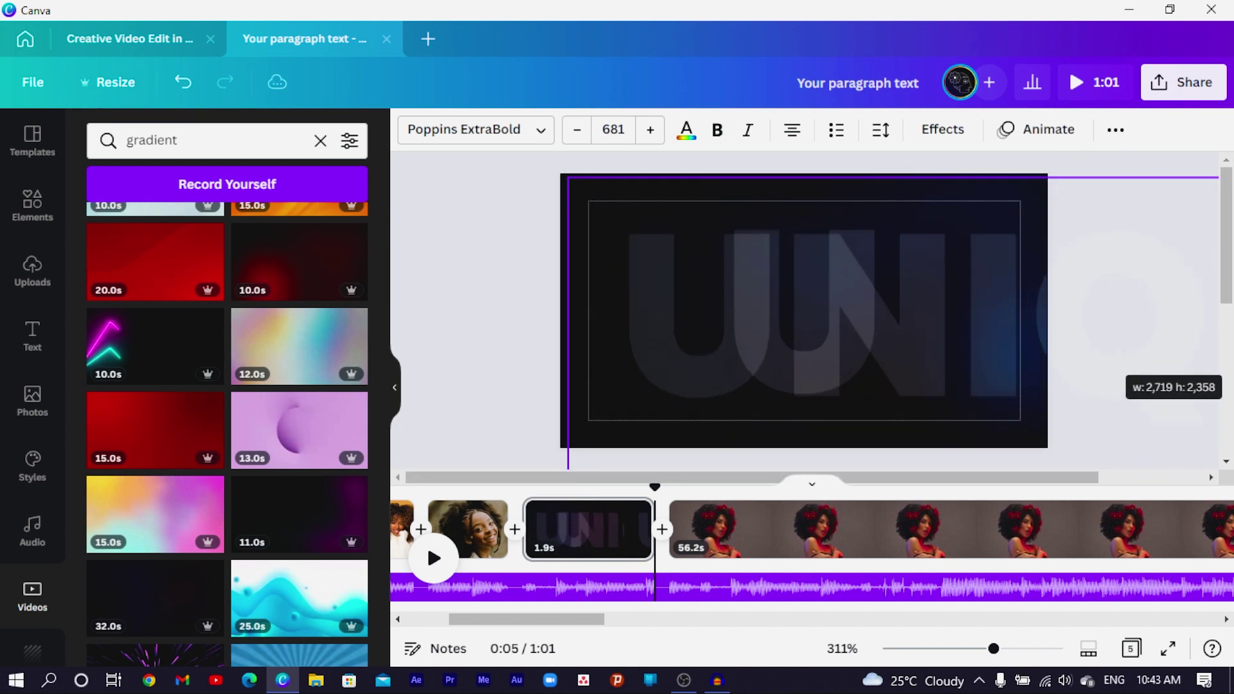
pyautogui.moveTo(566, 175); pyautogui.dragTo(781, 363)
pyautogui.click(507, 325)
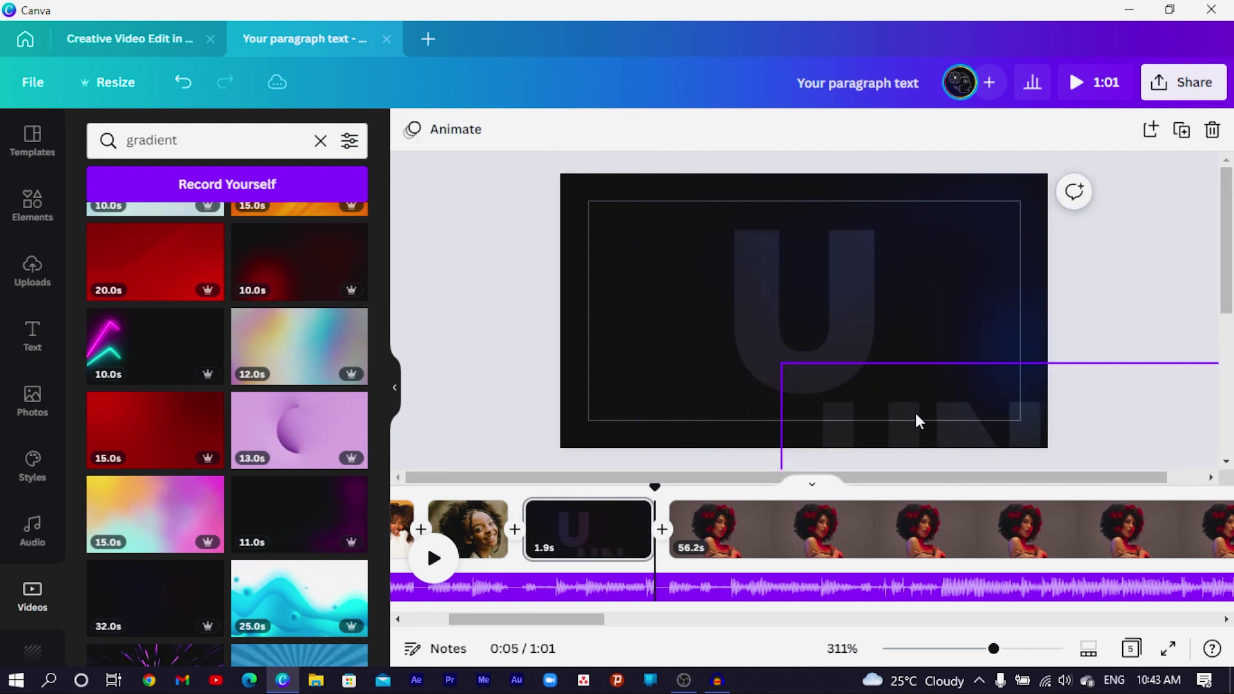
pyautogui.moveTo(917, 418); pyautogui.dragTo(739, 264)
pyautogui.moveTo(1028, 384); pyautogui.dragTo(1176, 347)
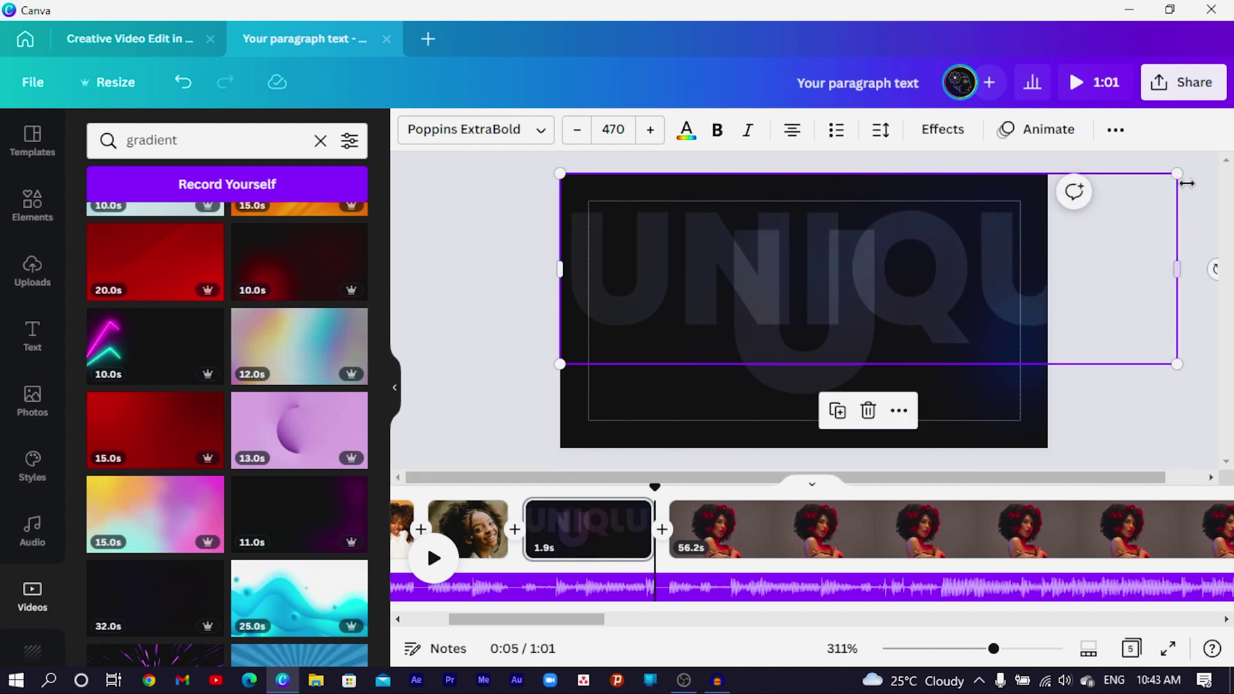
pyautogui.moveTo(1177, 174); pyautogui.dragTo(922, 254)
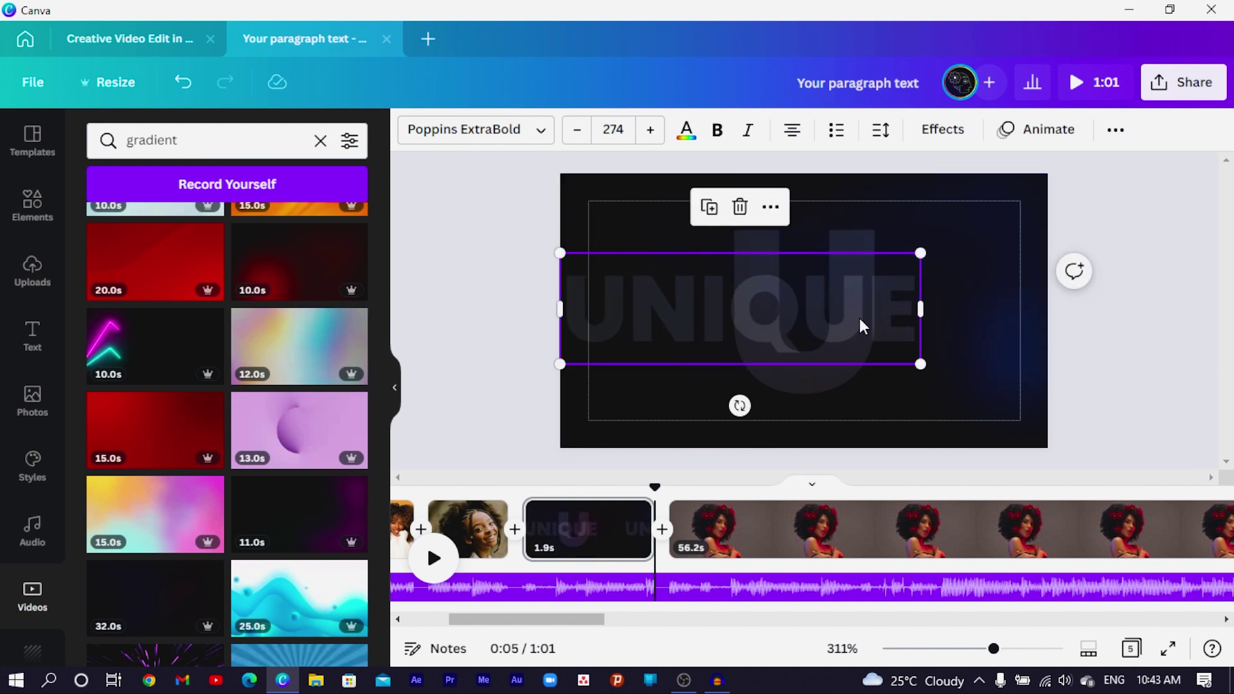
pyautogui.moveTo(861, 325); pyautogui.dragTo(928, 320)
# - Raise the UNIQUE text's transparency to 100 so it is solid white
pyautogui.click(1115, 133)
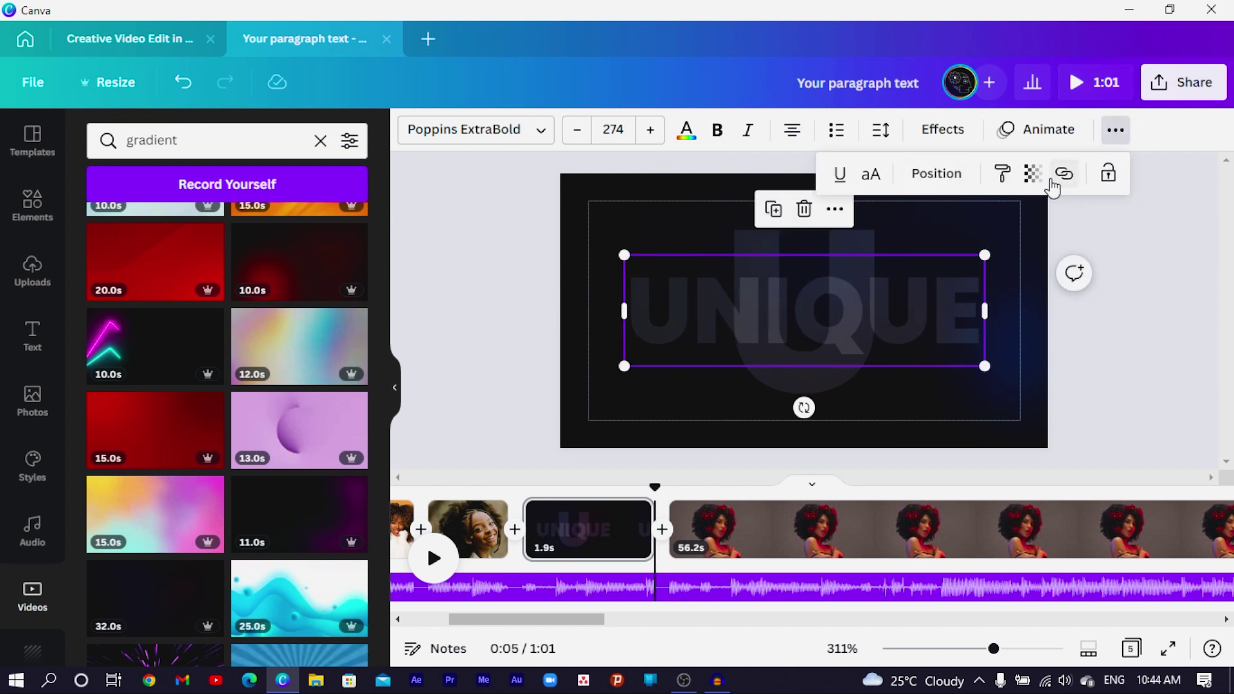
pyautogui.click(1035, 177)
pyautogui.moveTo(868, 255); pyautogui.dragTo(1087, 243)
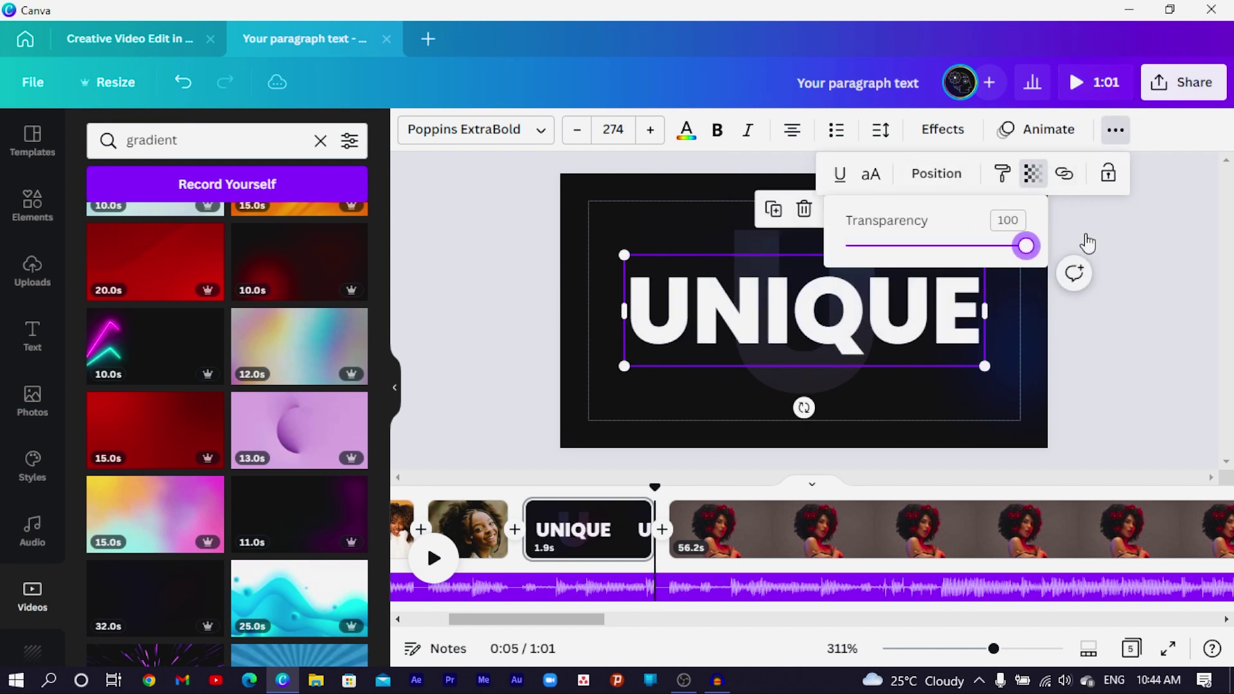
pyautogui.click(501, 311)
pyautogui.click(501, 312)
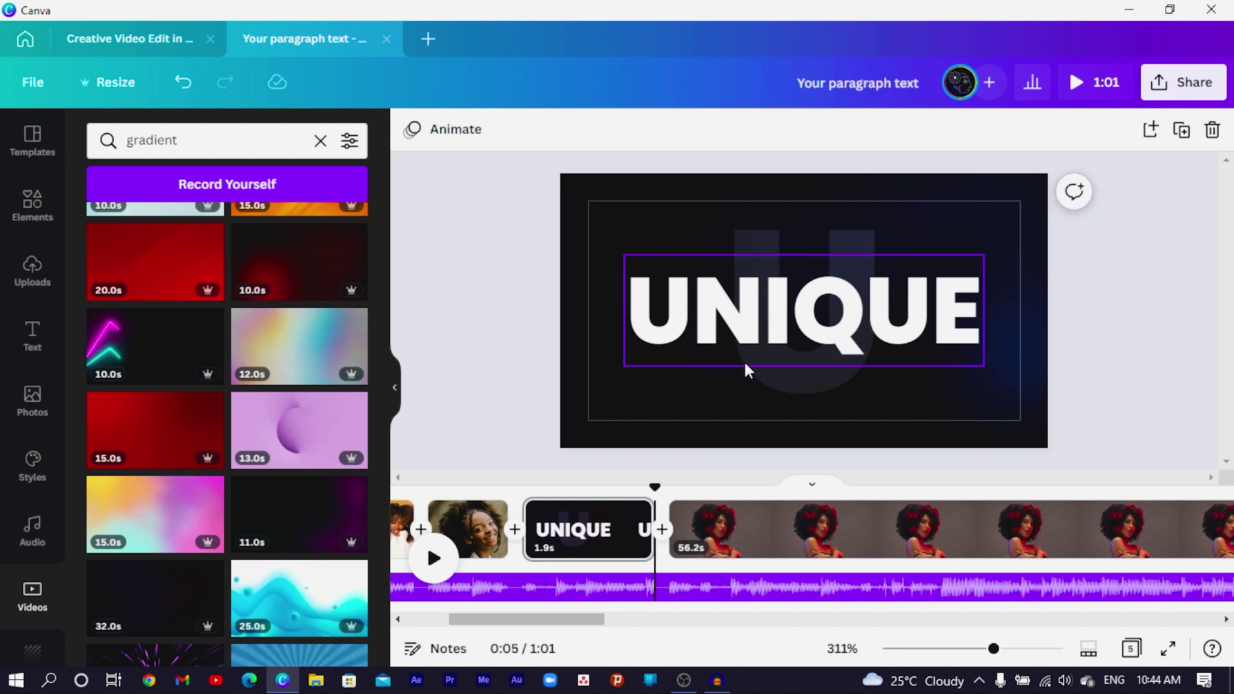
# - Give UNIQUE a sped-up Typewriter animation and trim its page to 1.3 seconds
pyautogui.click(705, 337)
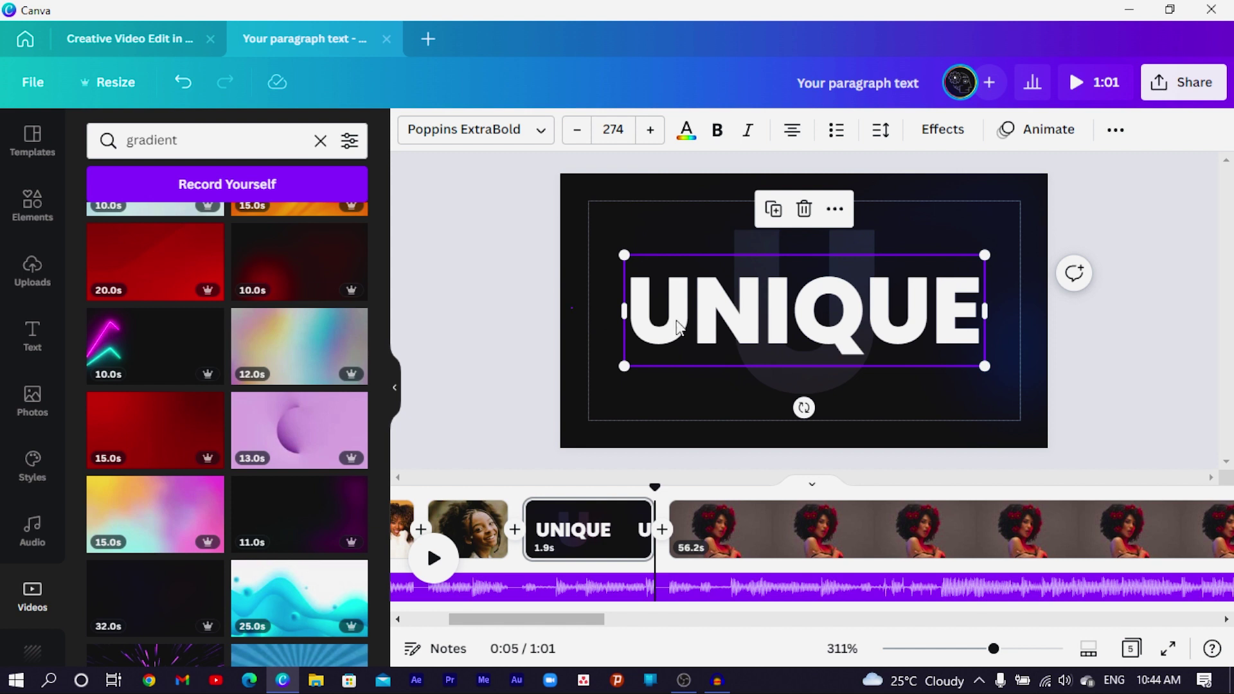
pyautogui.click(678, 327)
pyautogui.click(830, 276)
pyautogui.click(1061, 131)
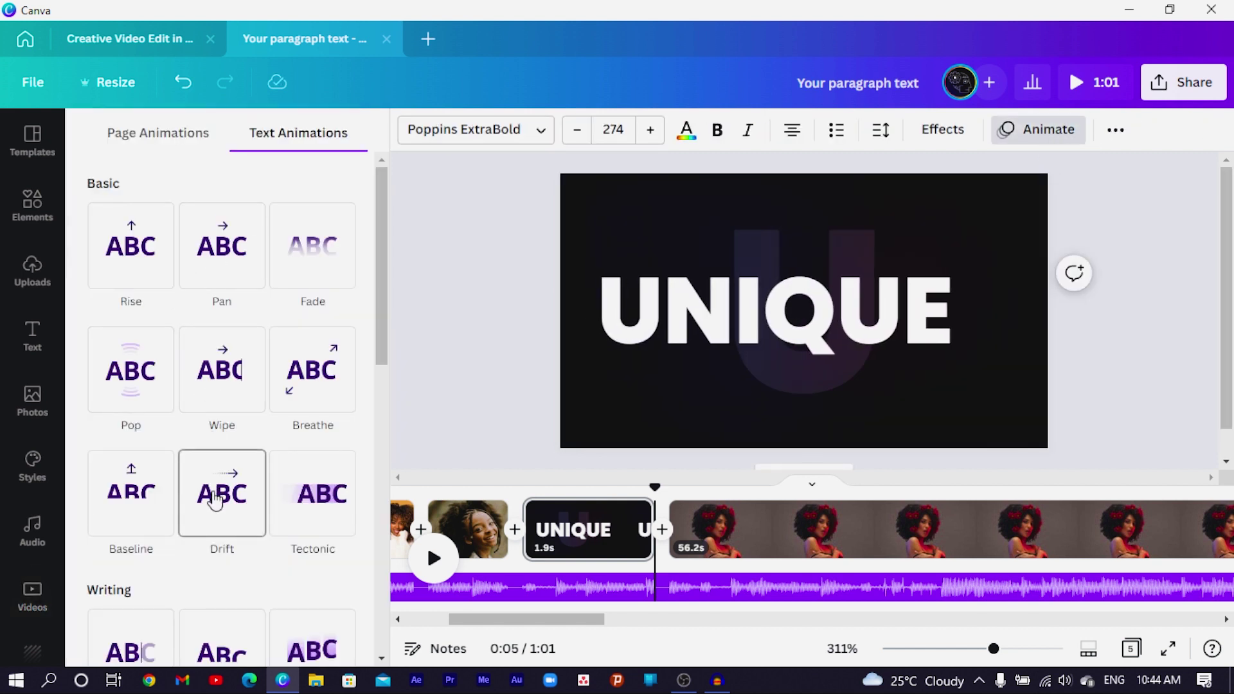
pyautogui.scroll(-2, 132, 476)
pyautogui.scroll(-1, 126, 480)
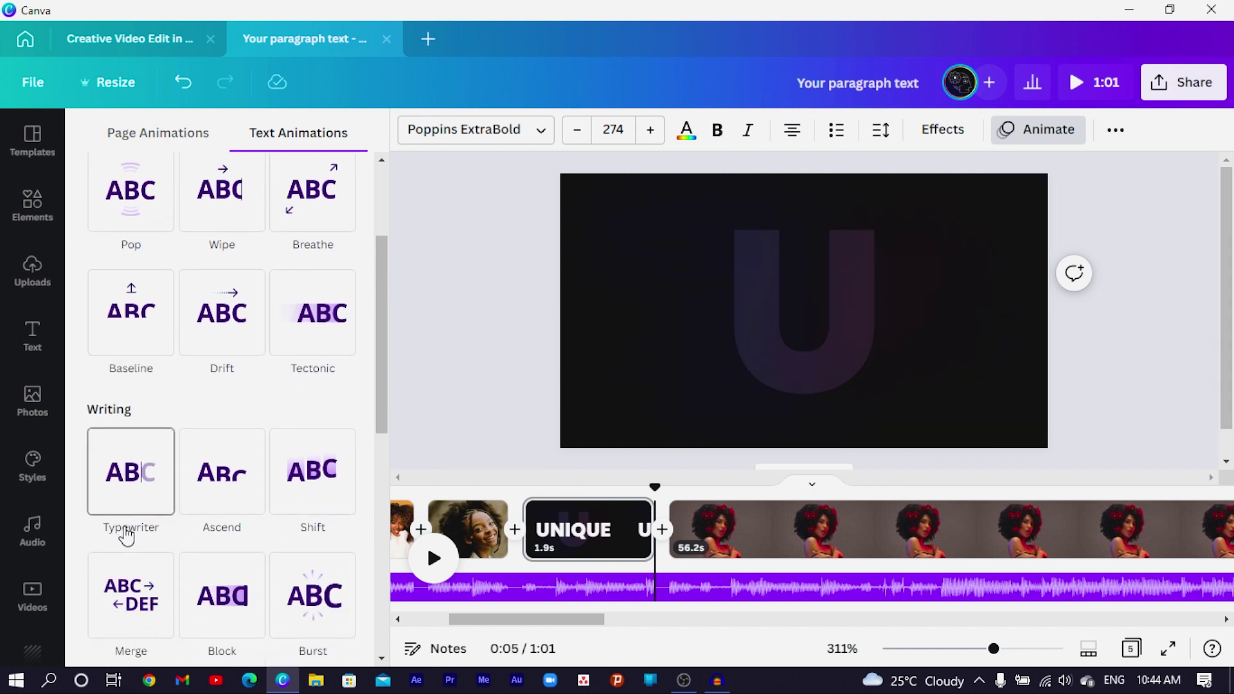
pyautogui.click(132, 473)
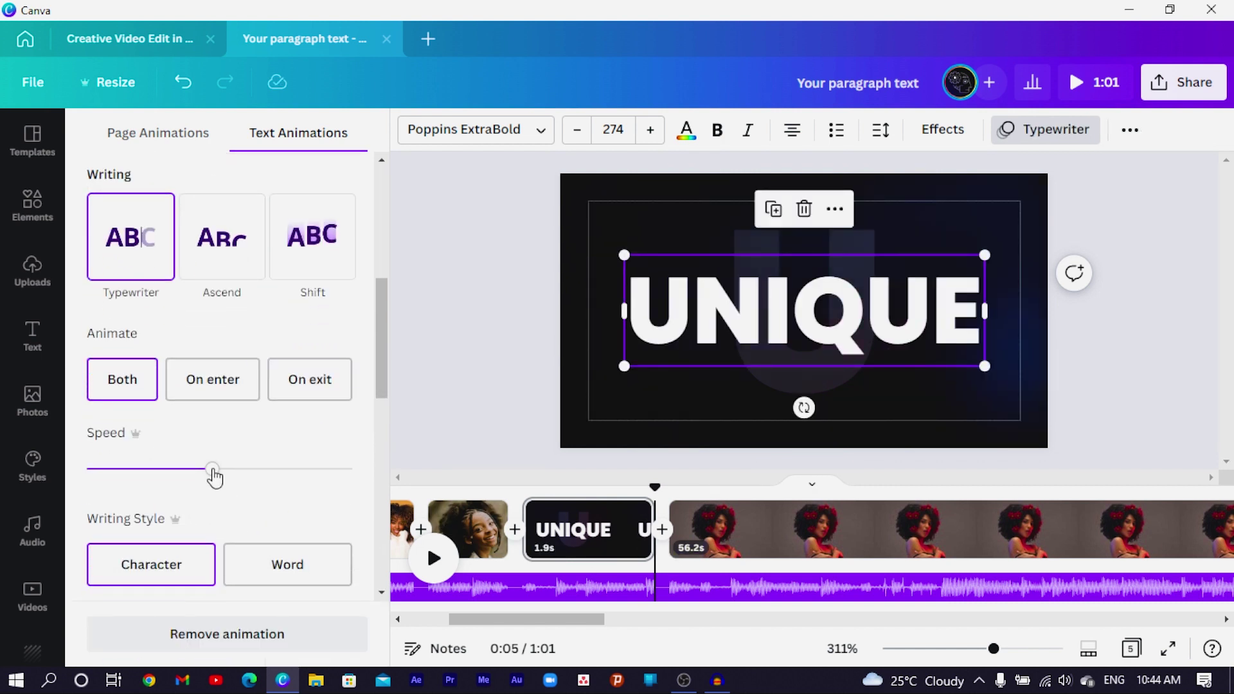
pyautogui.moveTo(115, 488); pyautogui.dragTo(105, 485)
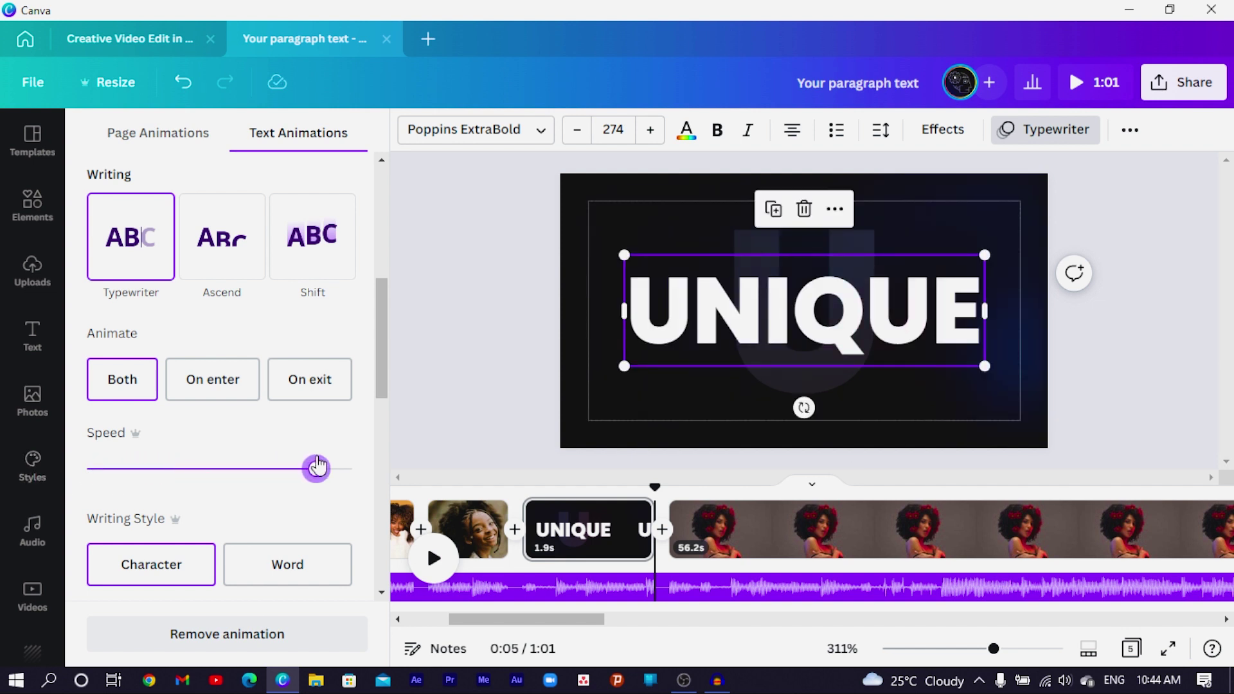
pyautogui.moveTo(317, 464)
pyautogui.mouseDown()
pyautogui.moveTo(212, 480)
pyautogui.moveTo(316, 472)
pyautogui.mouseUp()
pyautogui.moveTo(653, 530); pyautogui.dragTo(614, 530)
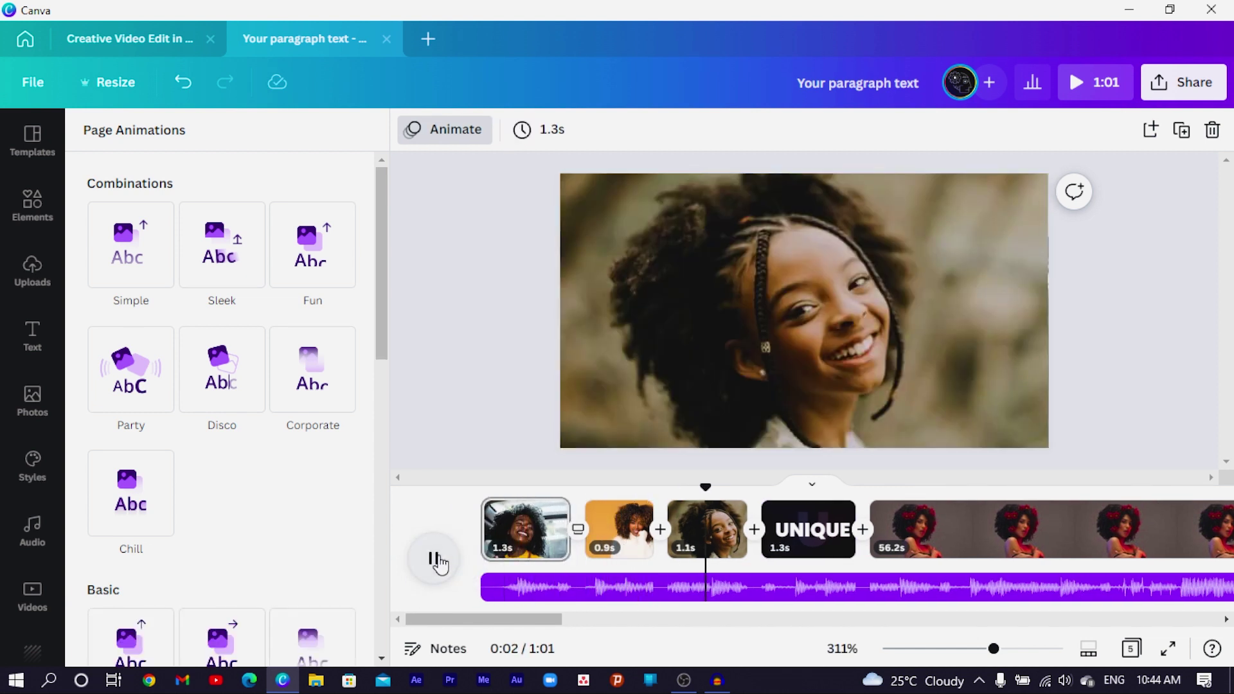
# - Duplicate the UNIQUE page and change the giant background letter on the copy to S
pyautogui.click(435, 560)
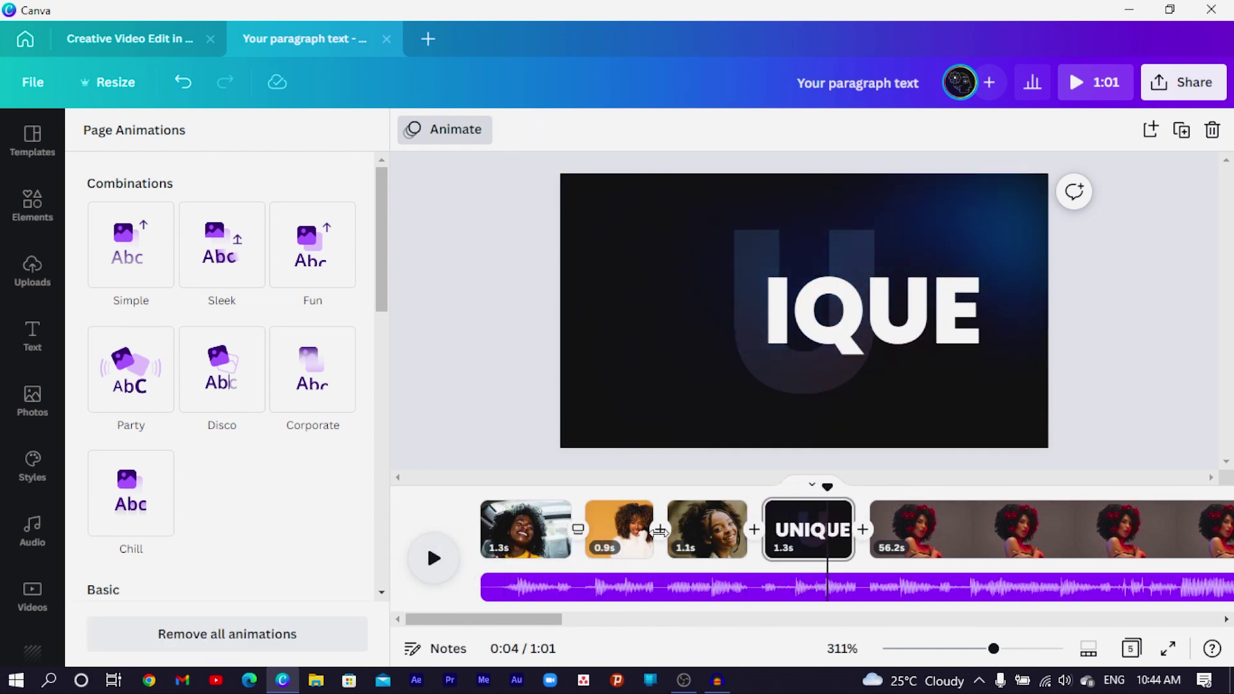
pyautogui.click(834, 513)
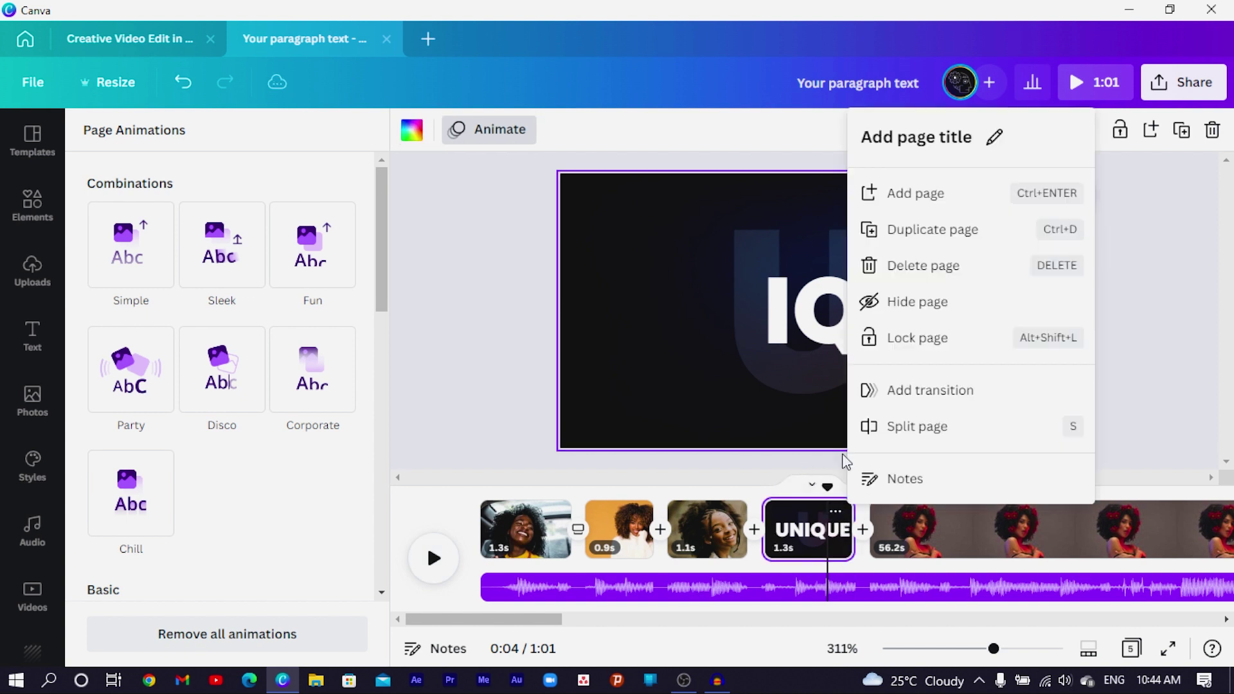
pyautogui.hotkey('ctrl', 'd')
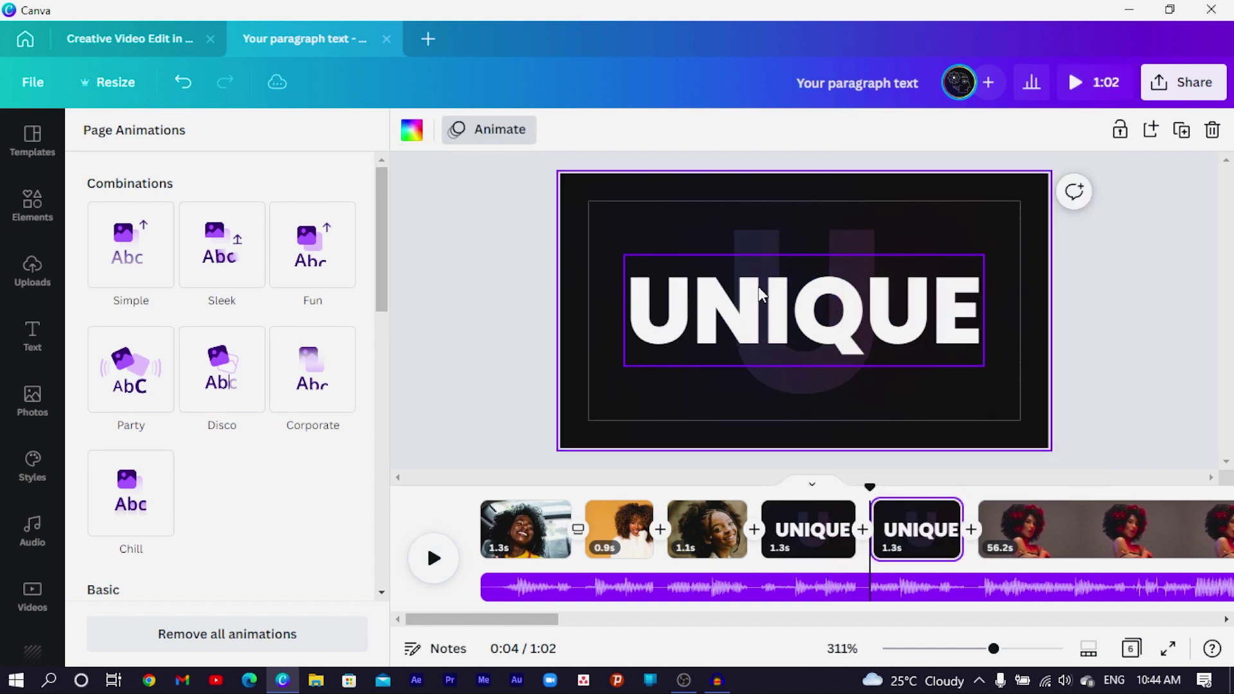
pyautogui.click(781, 222)
pyautogui.doubleClick(781, 220)
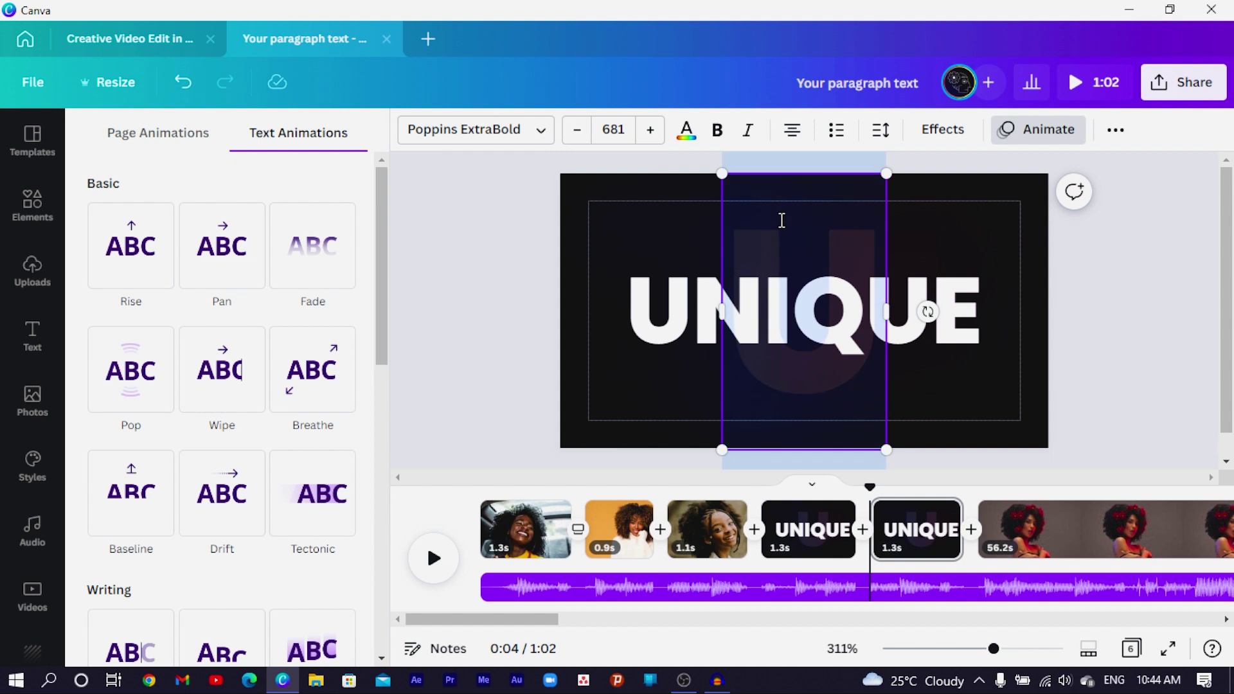
pyautogui.write('Q')
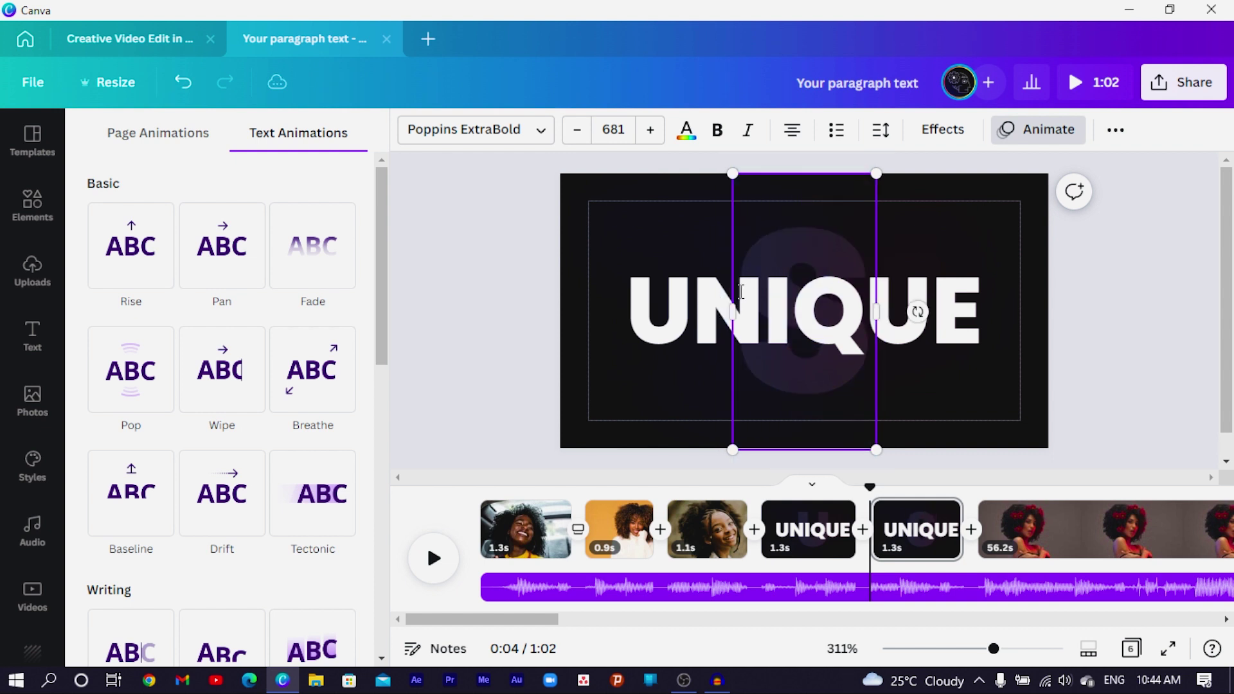
# - Retype the copy's word as STYLISH and widen its text box to fit one line
pyautogui.click(633, 315)
pyautogui.doubleClick(649, 303)
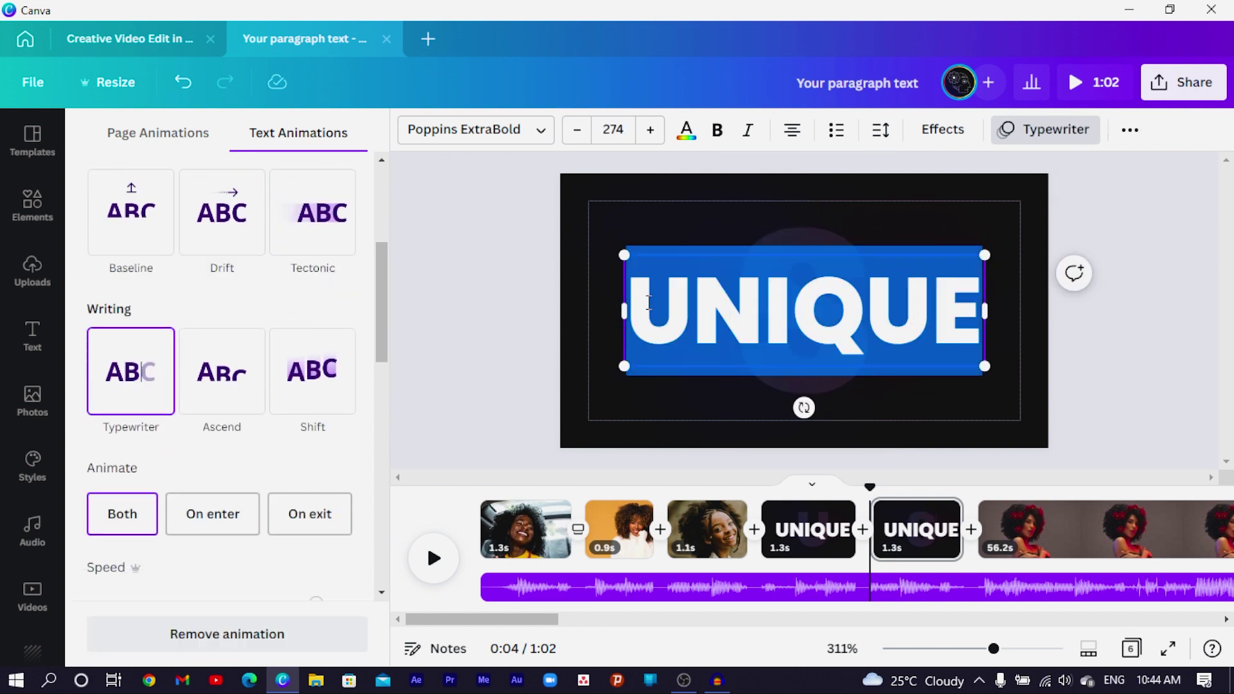
pyautogui.write('STY')
pyautogui.press('BackSpace')
pyautogui.write('TYLS')
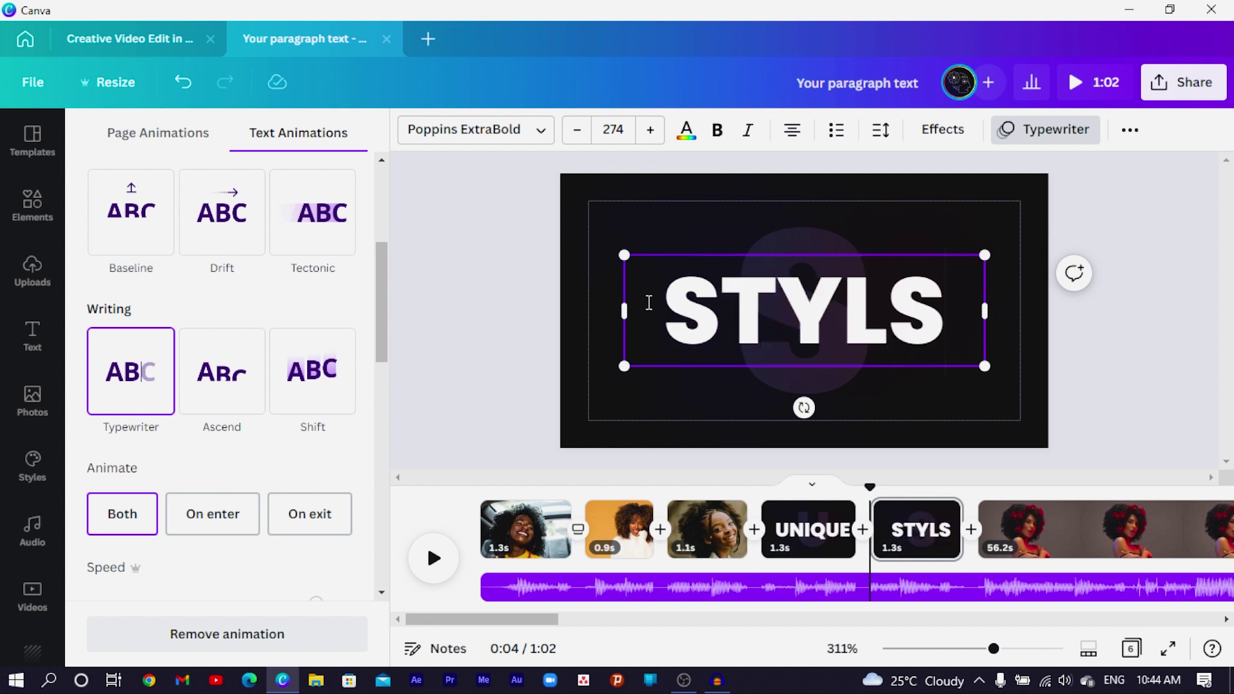
pyautogui.press('BackSpace')
pyautogui.write('ISH')
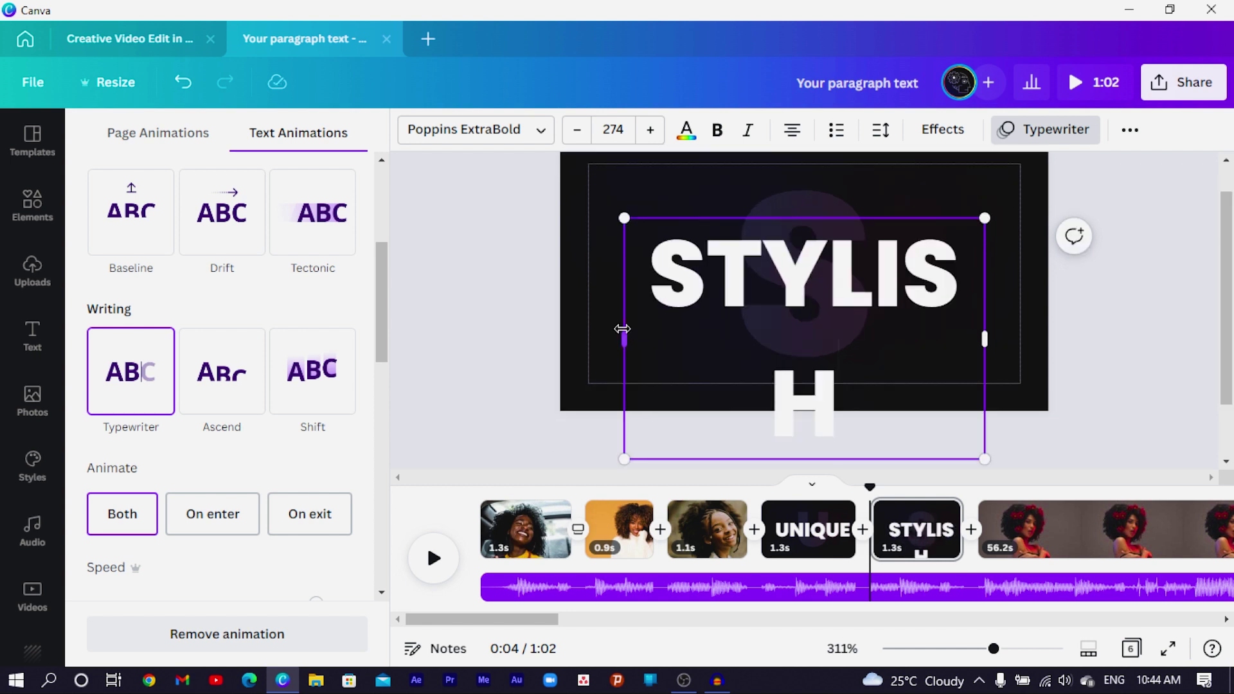
pyautogui.moveTo(624, 331); pyautogui.dragTo(609, 328)
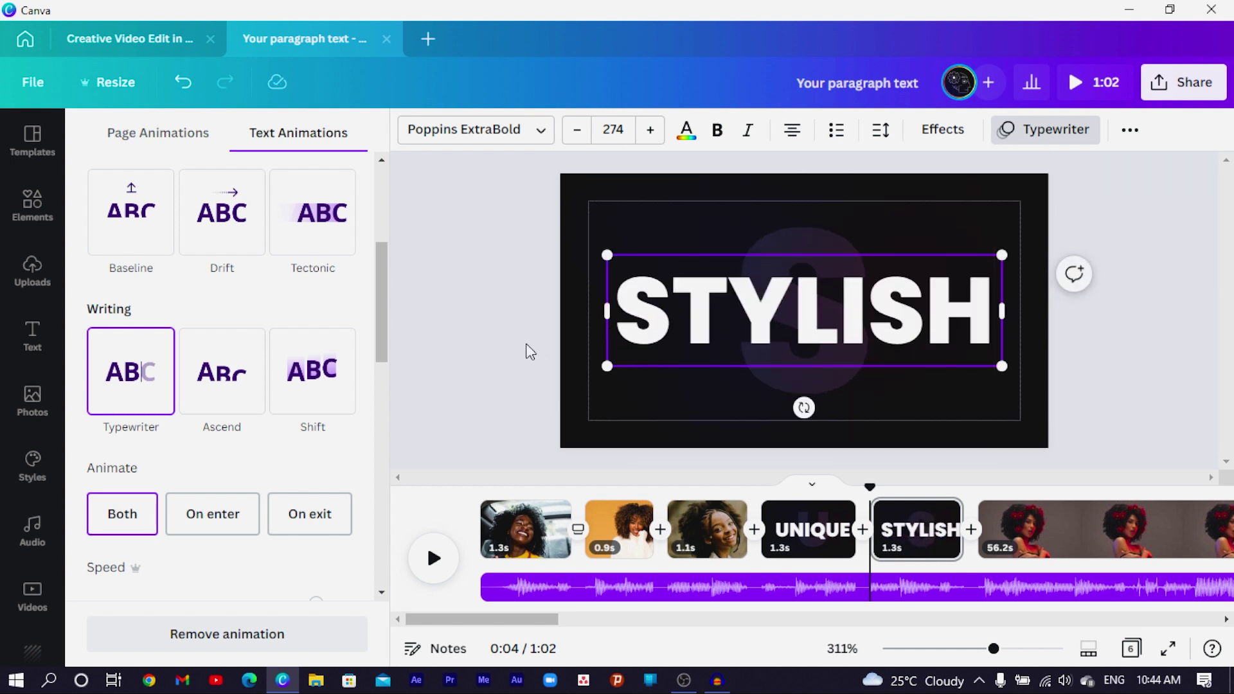
pyautogui.moveTo(868, 543); pyautogui.dragTo(747, 507)
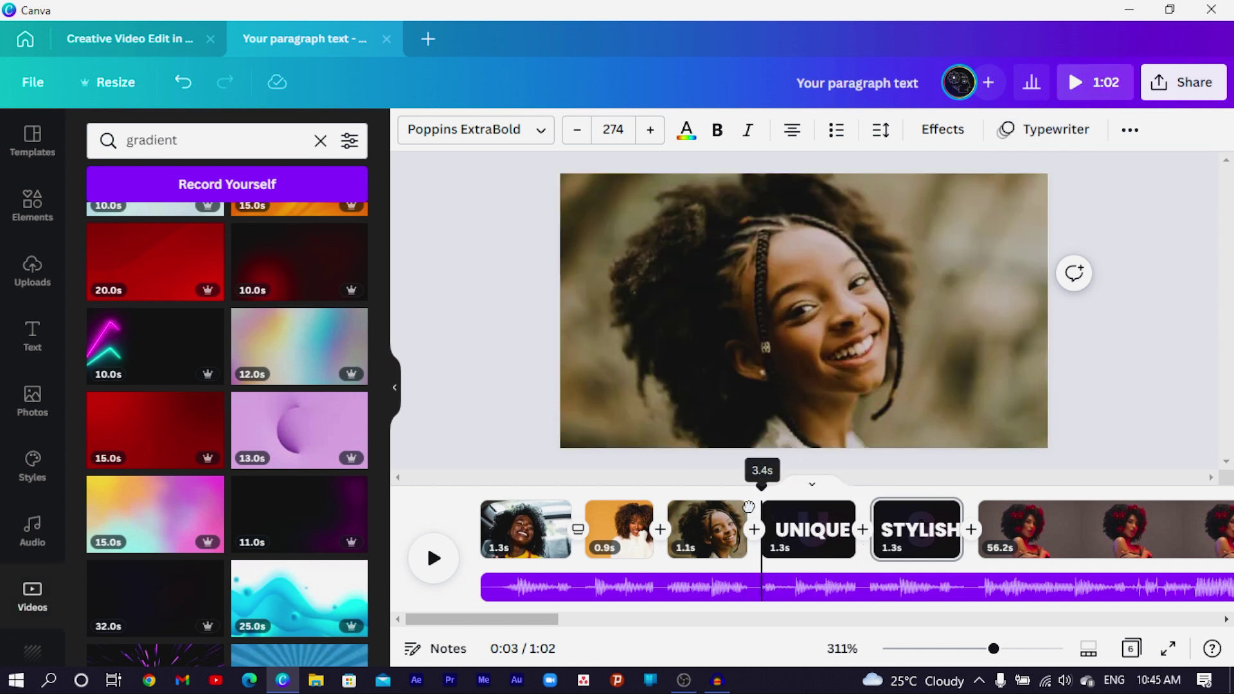
pyautogui.click(438, 559)
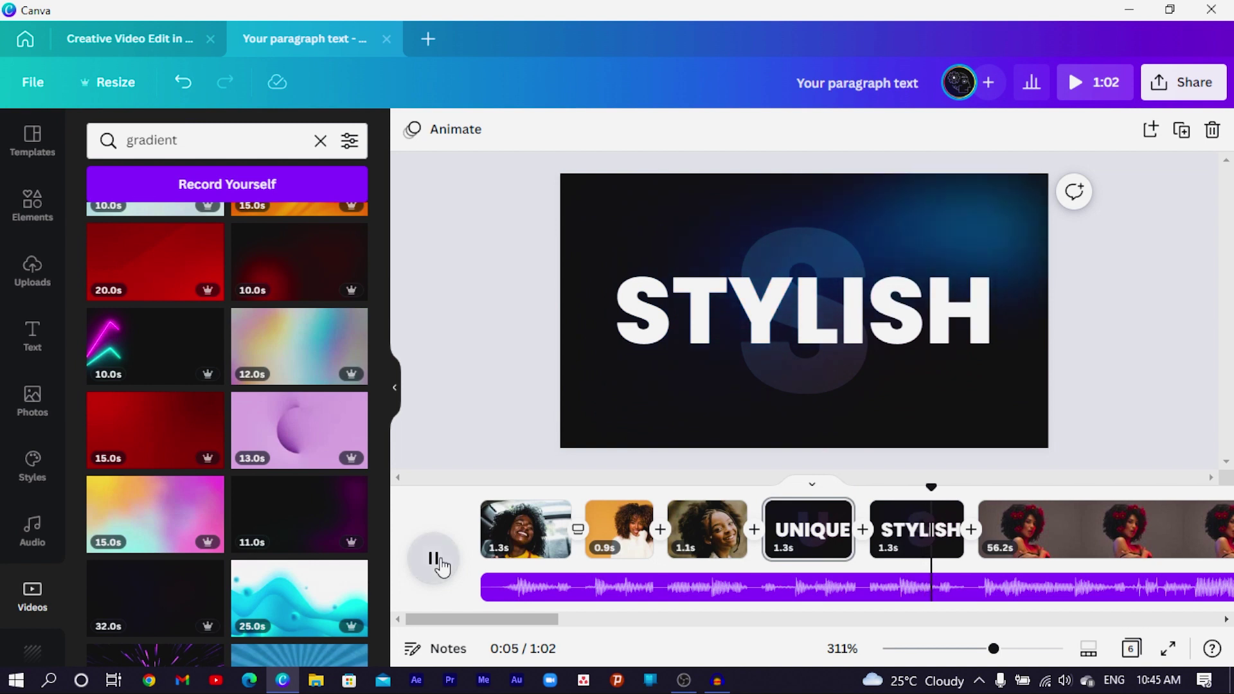
pyautogui.click(441, 566)
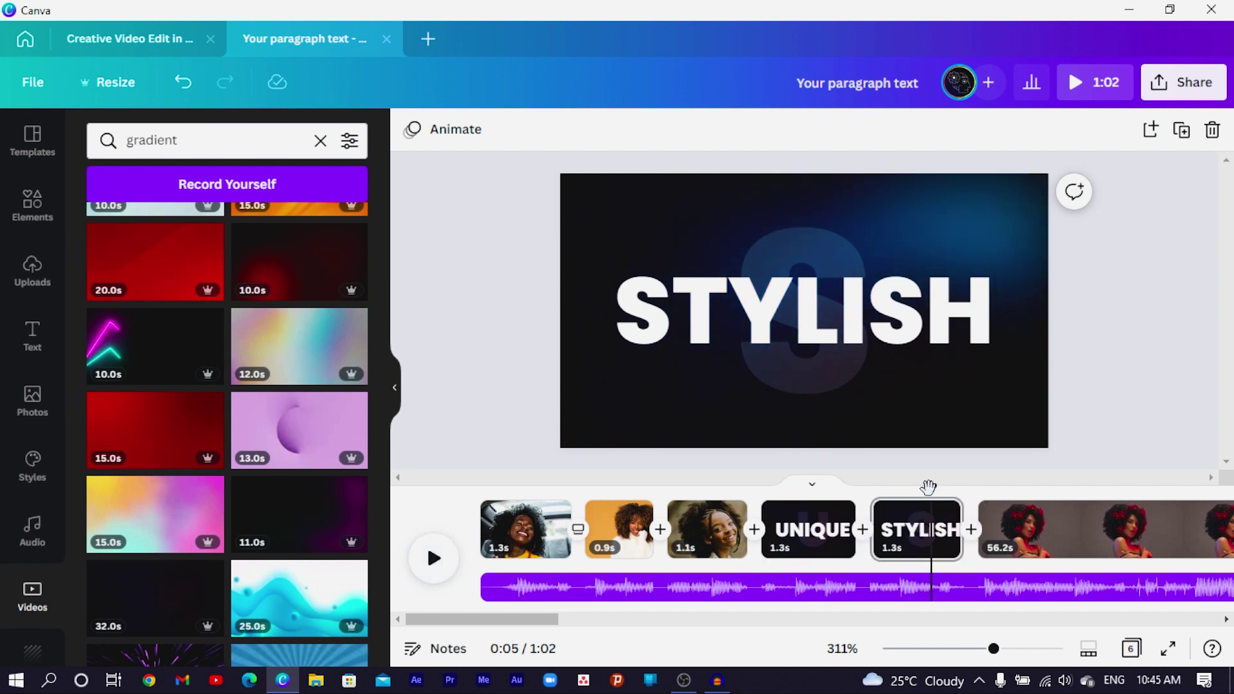